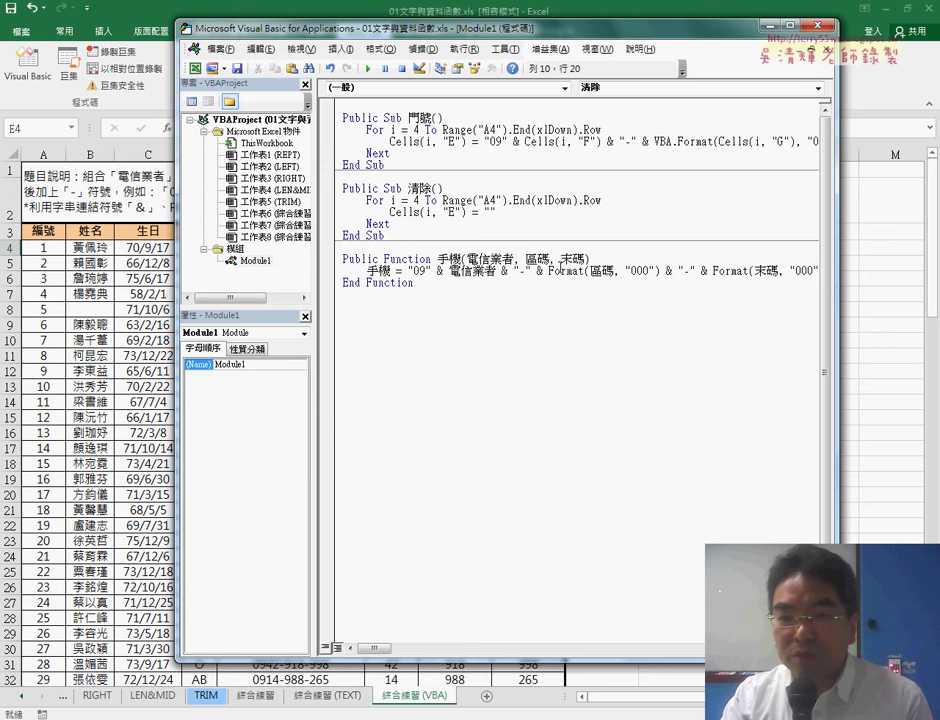
Shrink the code pane and VBA window so columns K to M show beside the 手機 code
left_click_drag(318, 268, 300, 268)
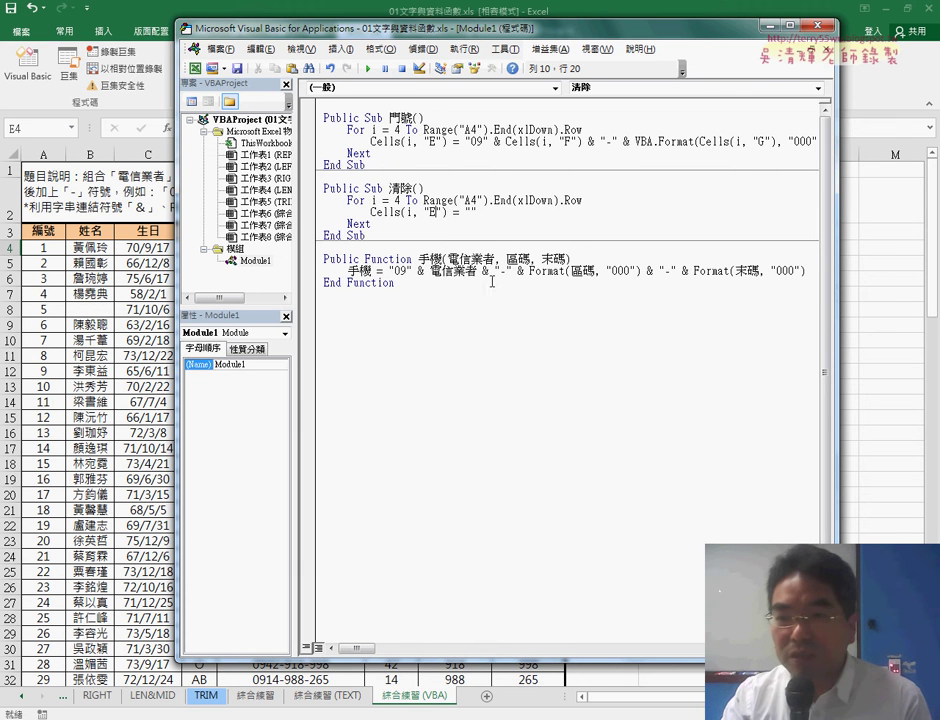
left_click_drag(836, 307, 737, 306)
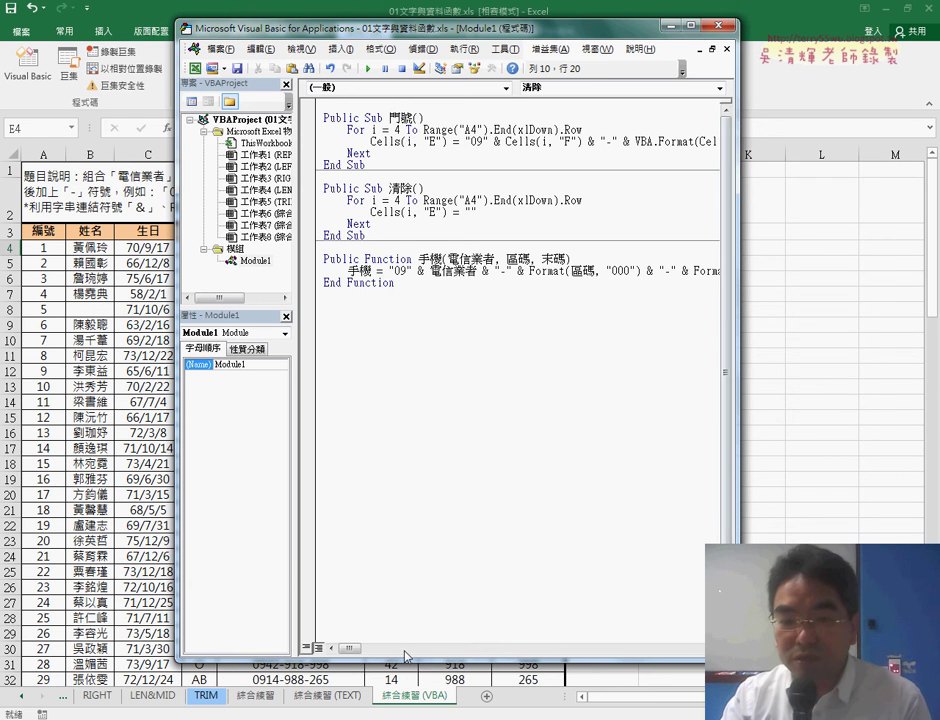
left_click_drag(349, 648, 346, 652)
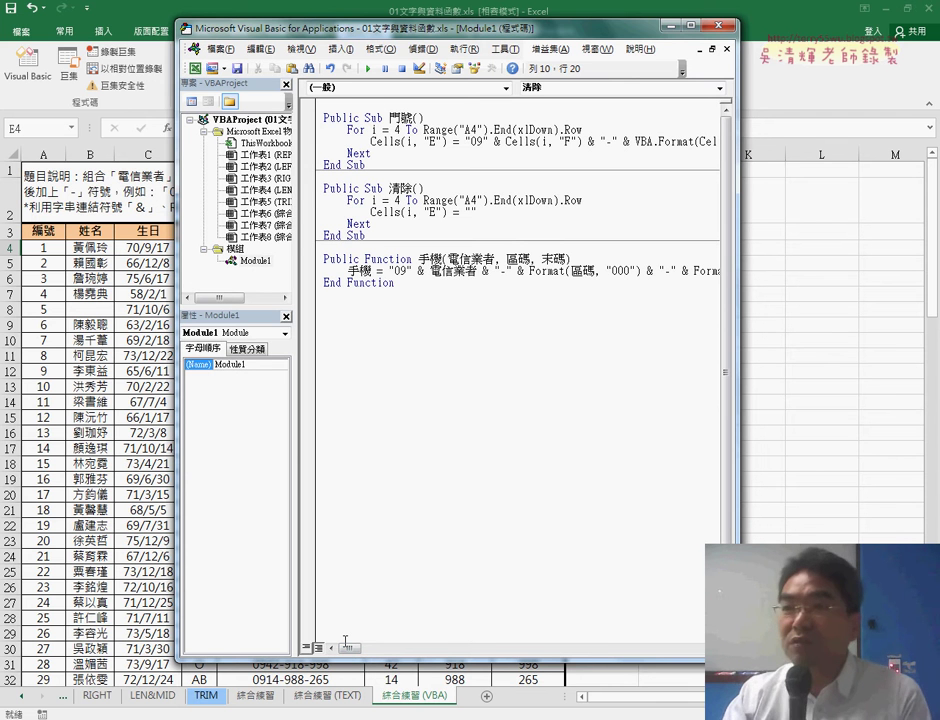
left_click(601, 271)
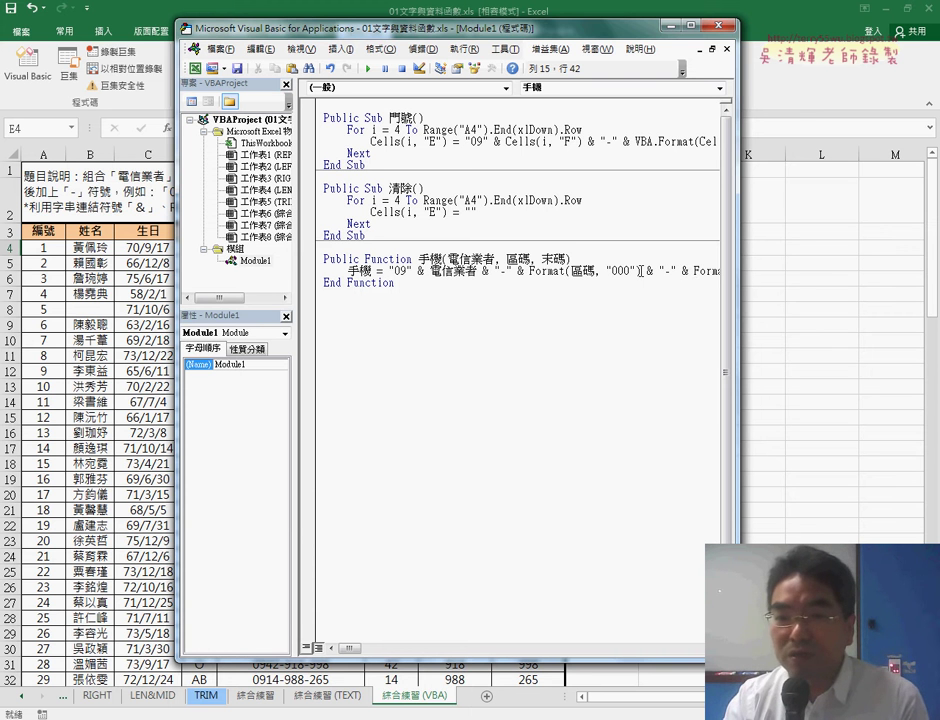
Break the 手機 formula after Format(區碼, "000") onto a new line, triggering a compile error
key("Return")
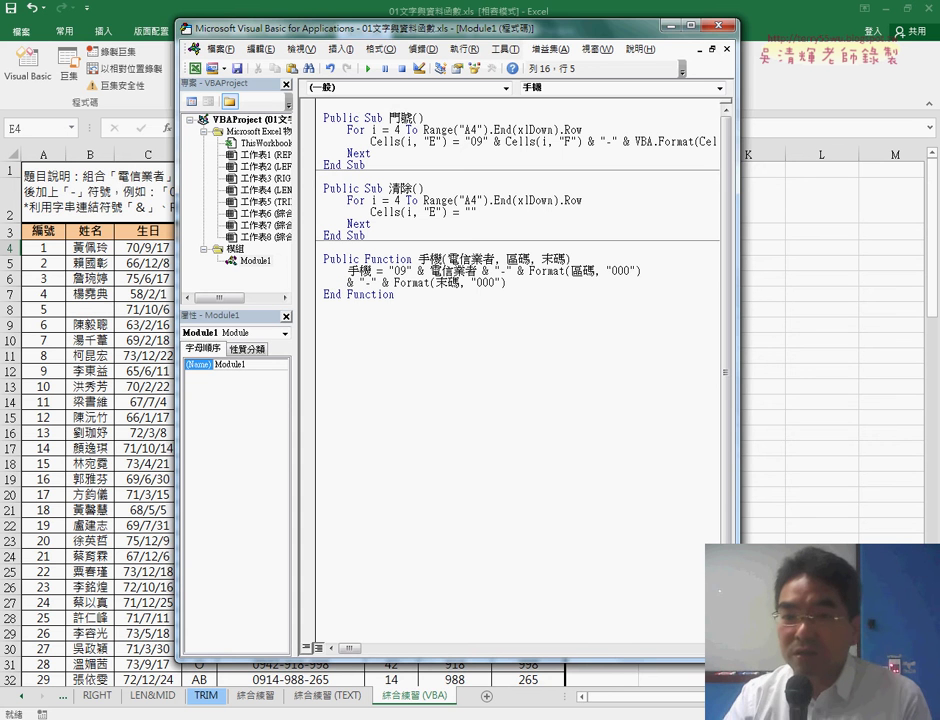
left_click(445, 314)
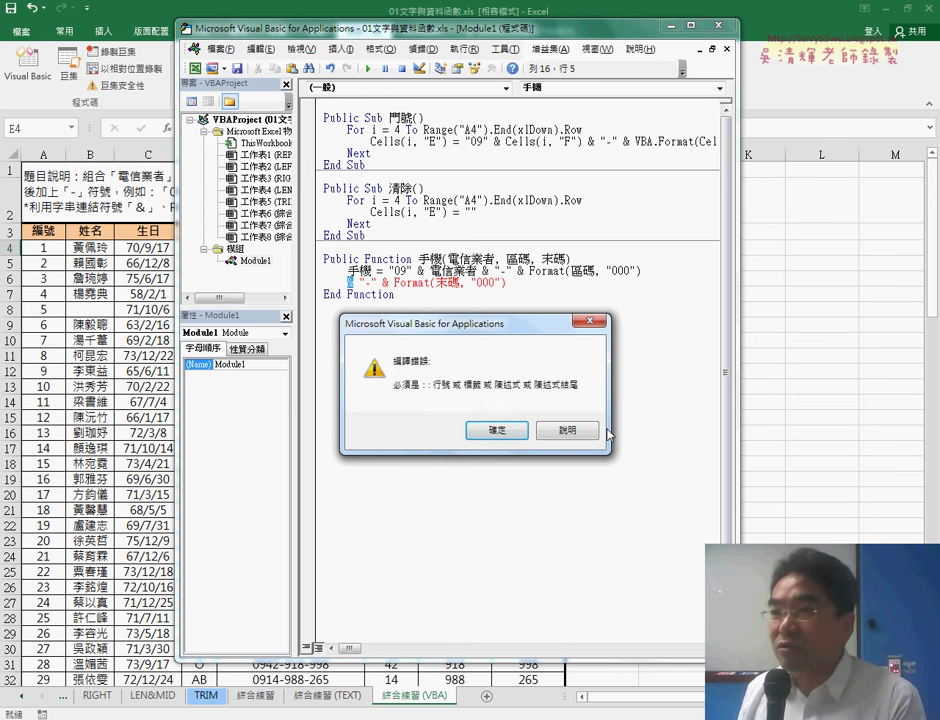
Rejoin the line, then wrap Format(末碼, "000") onto a second line using a " _" continuation after the last &
left_click(506, 432)
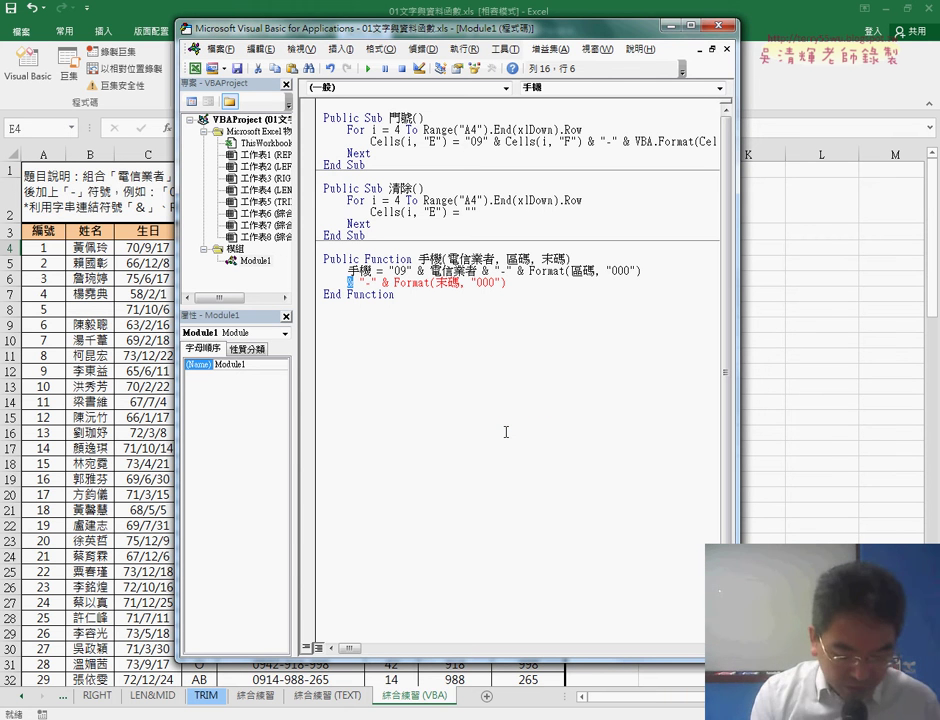
key("BackSpace")
key("BackSpace")
key("BackSpace")
key("BackSpace")
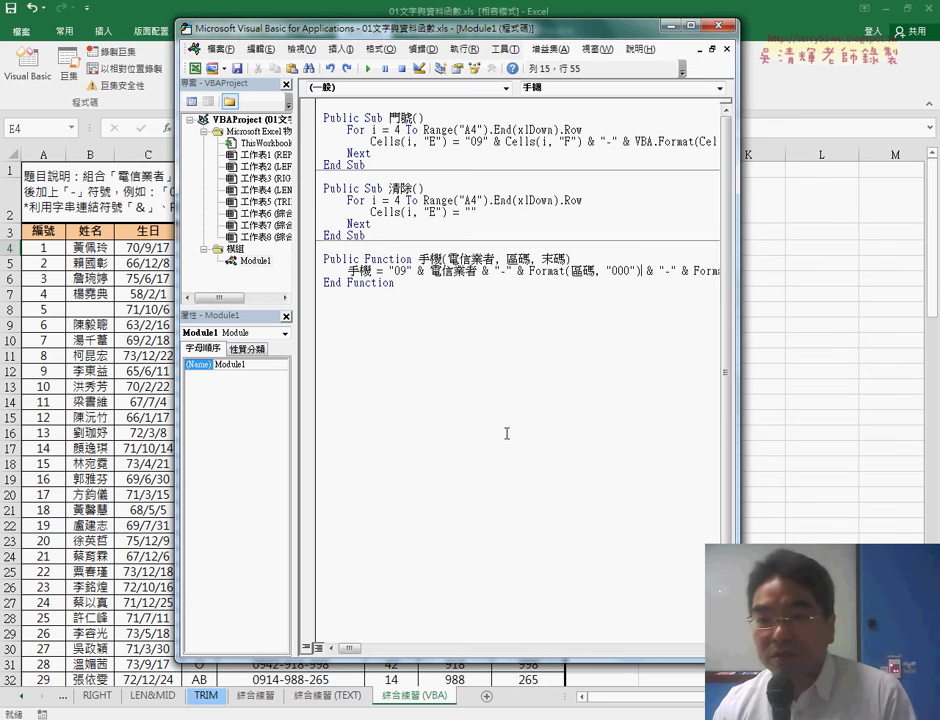
key("shift+Right")
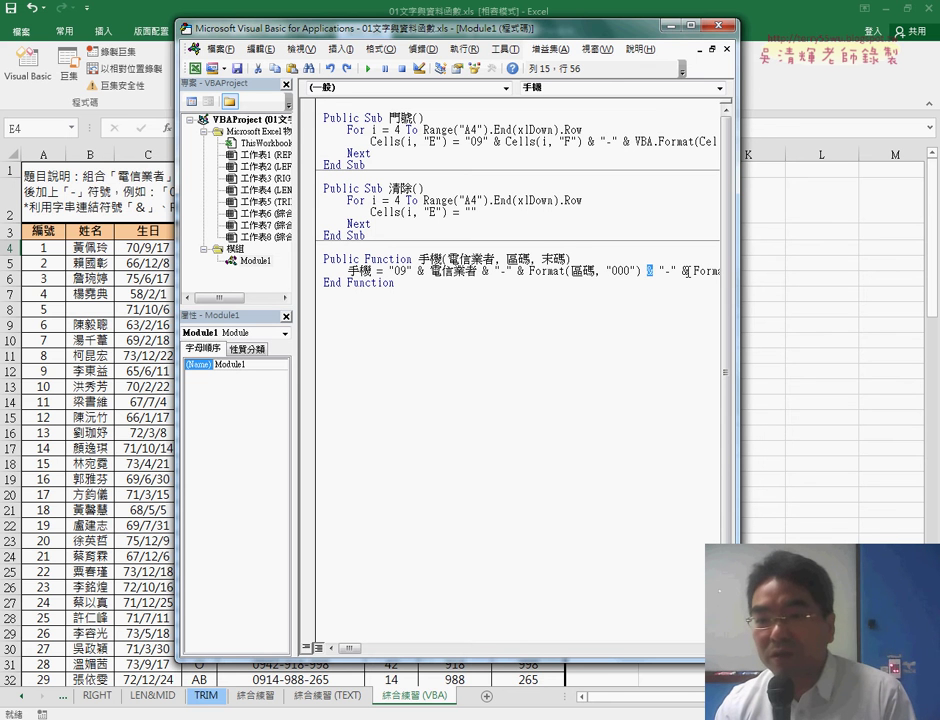
double_click(686, 270)
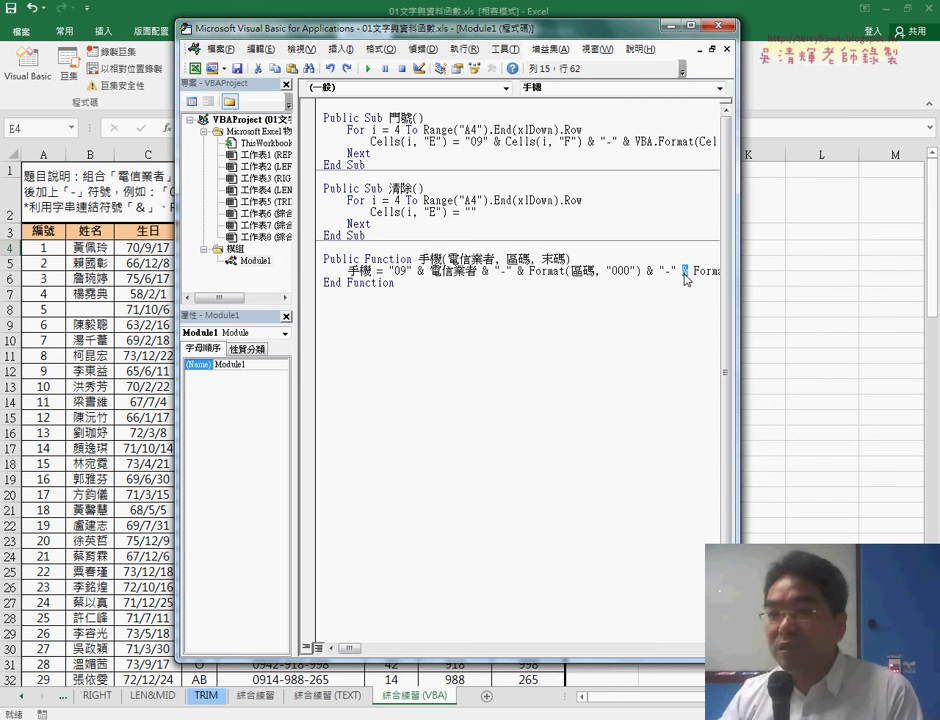
double_click(690, 271)
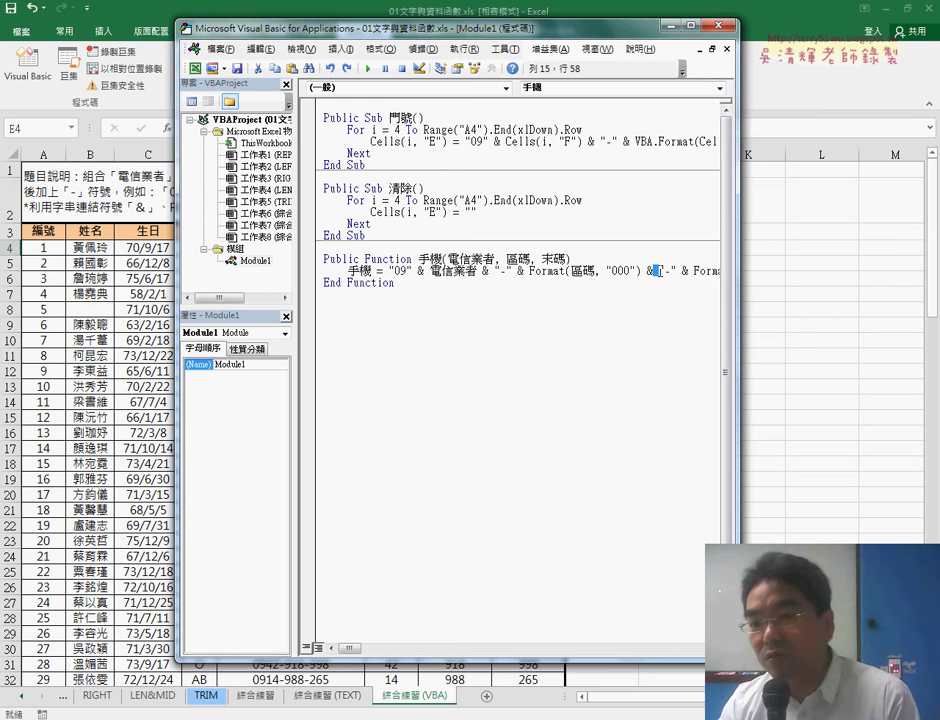
left_click(693, 271)
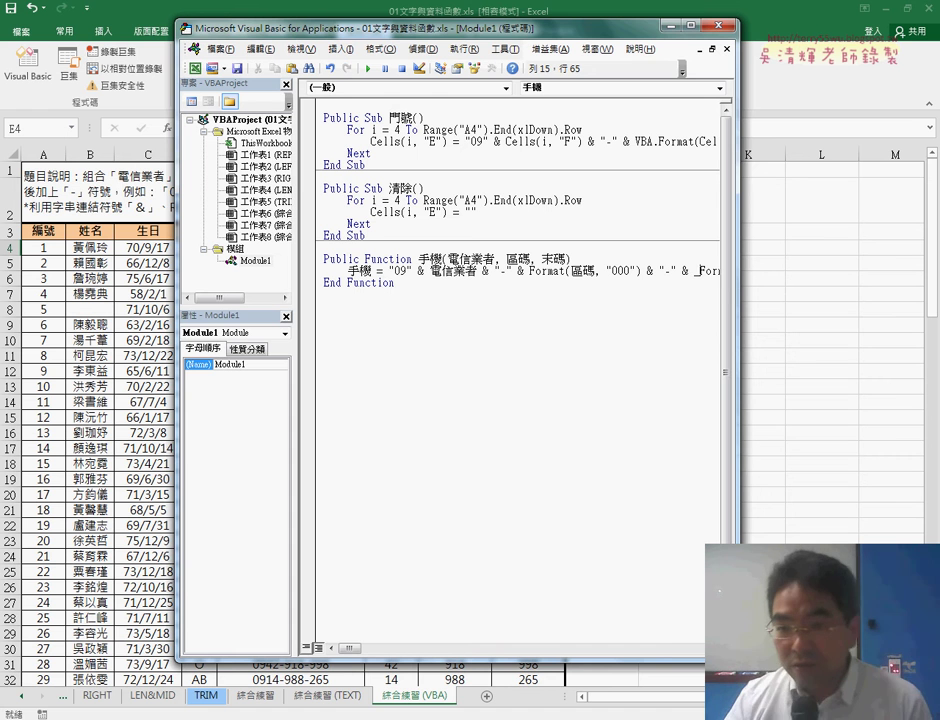
left_click(684, 270)
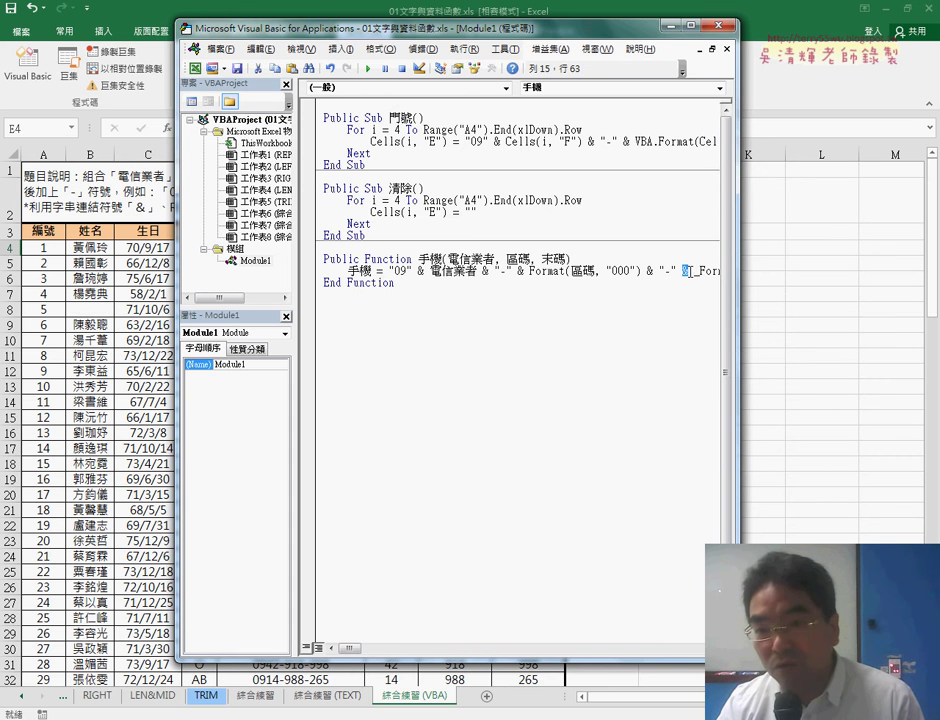
left_click(695, 270)
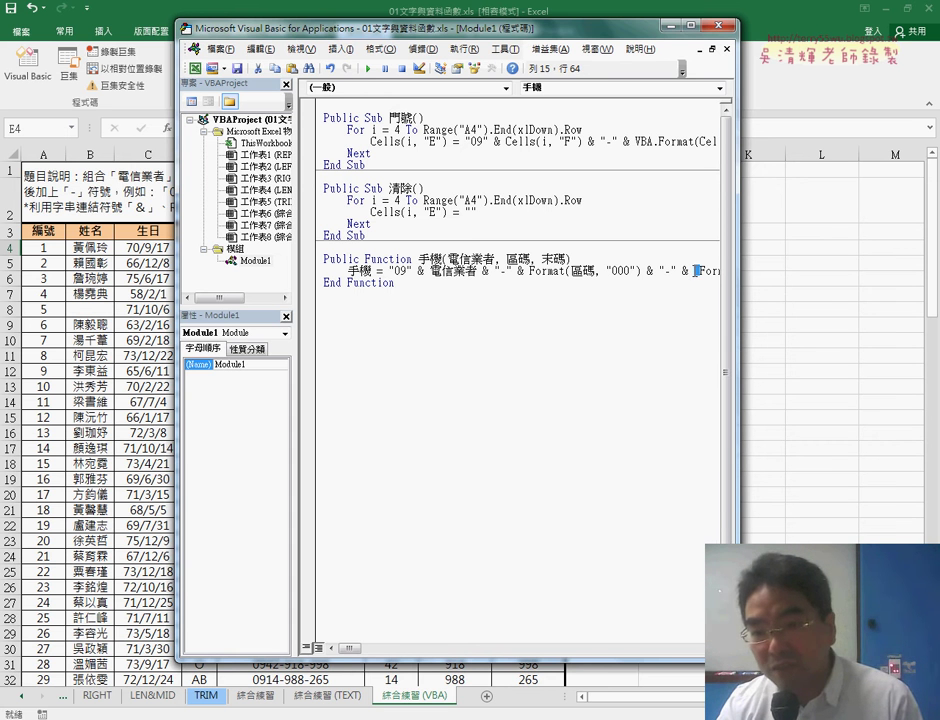
type("_")
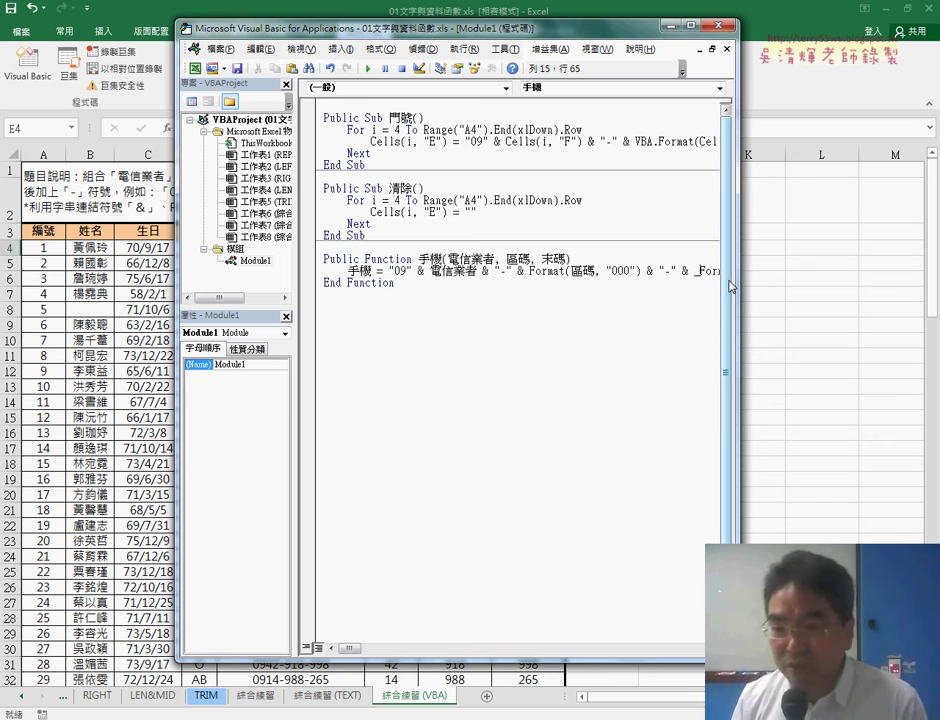
key("Return")
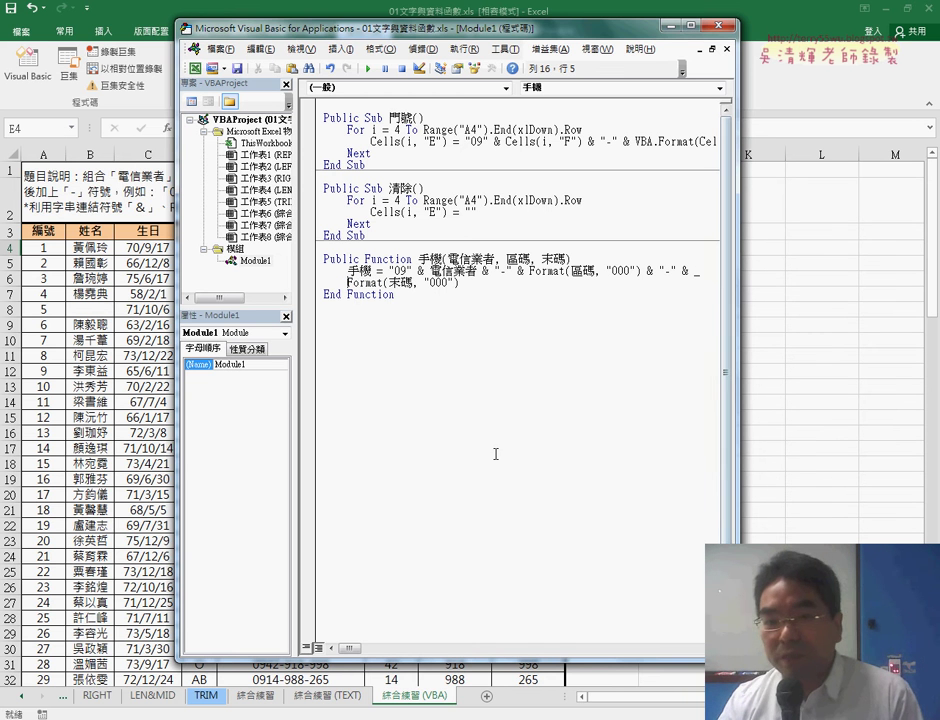
left_click(493, 456)
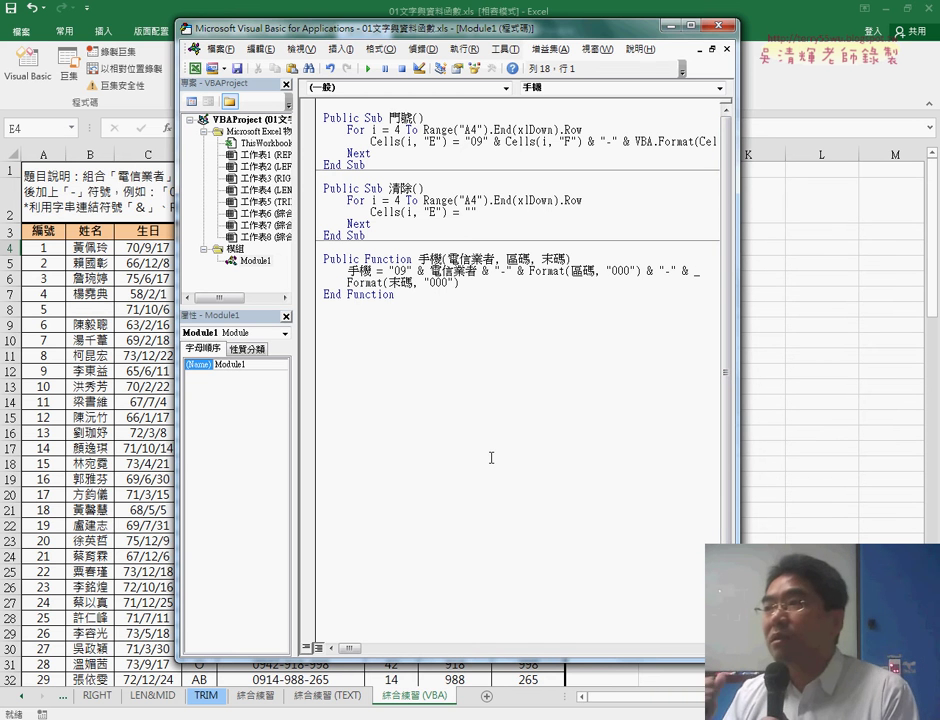
Adjust the spacing around the trailing & _ on the 手機 line and recheck it
left_click(698, 271)
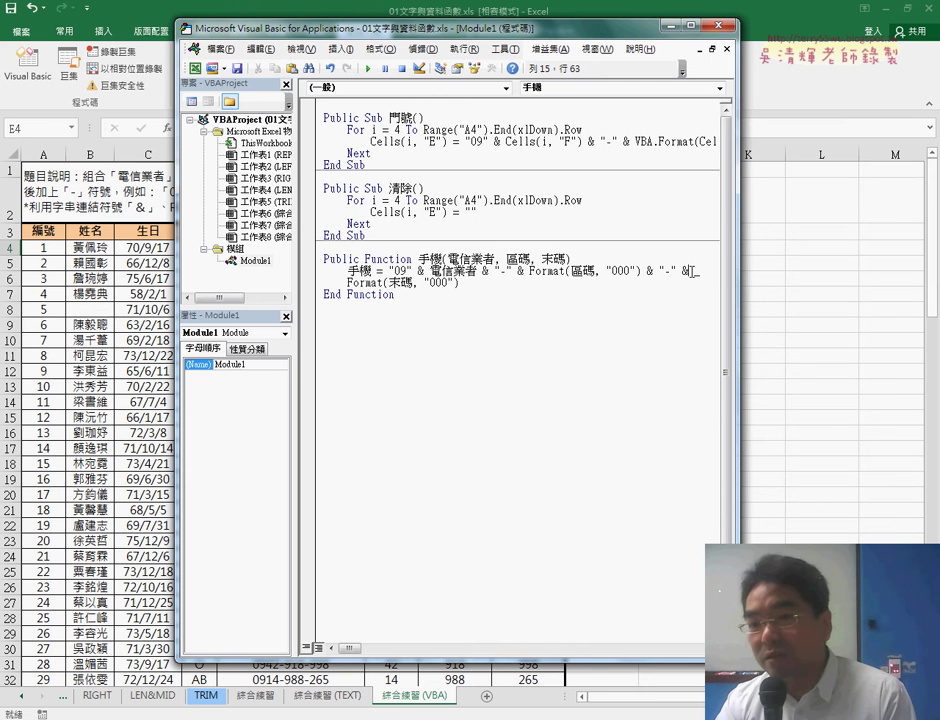
left_click_drag(688, 271, 702, 271)
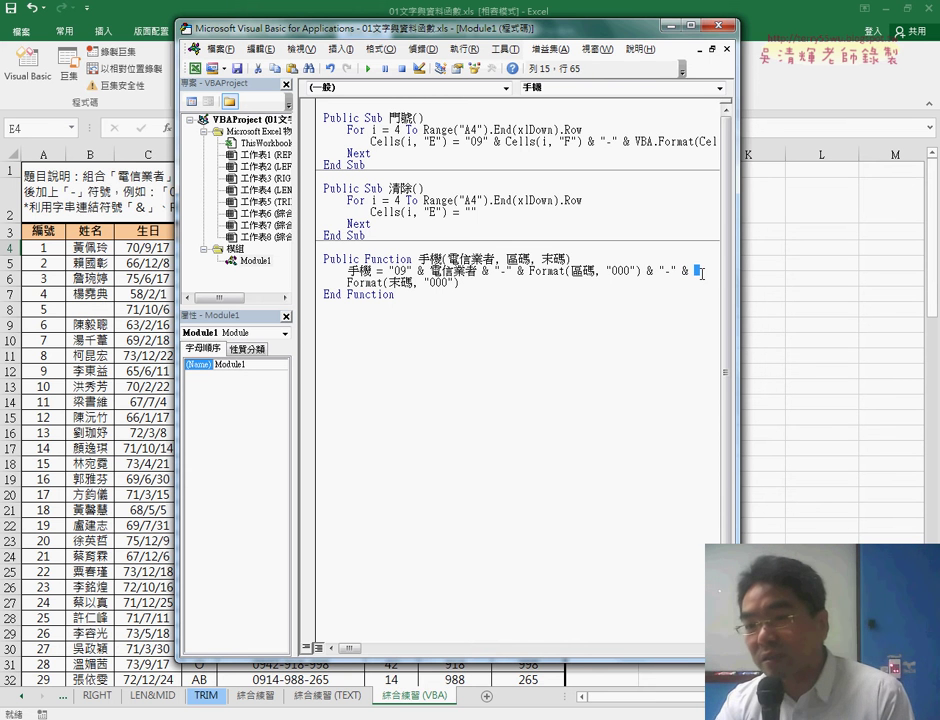
left_click(686, 271)
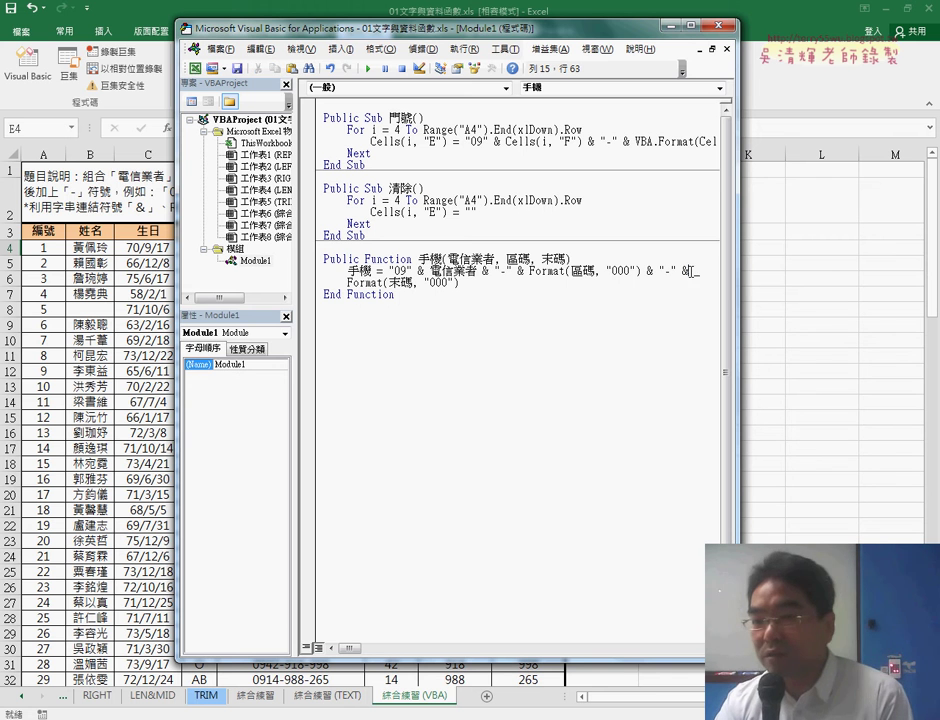
left_click(692, 271)
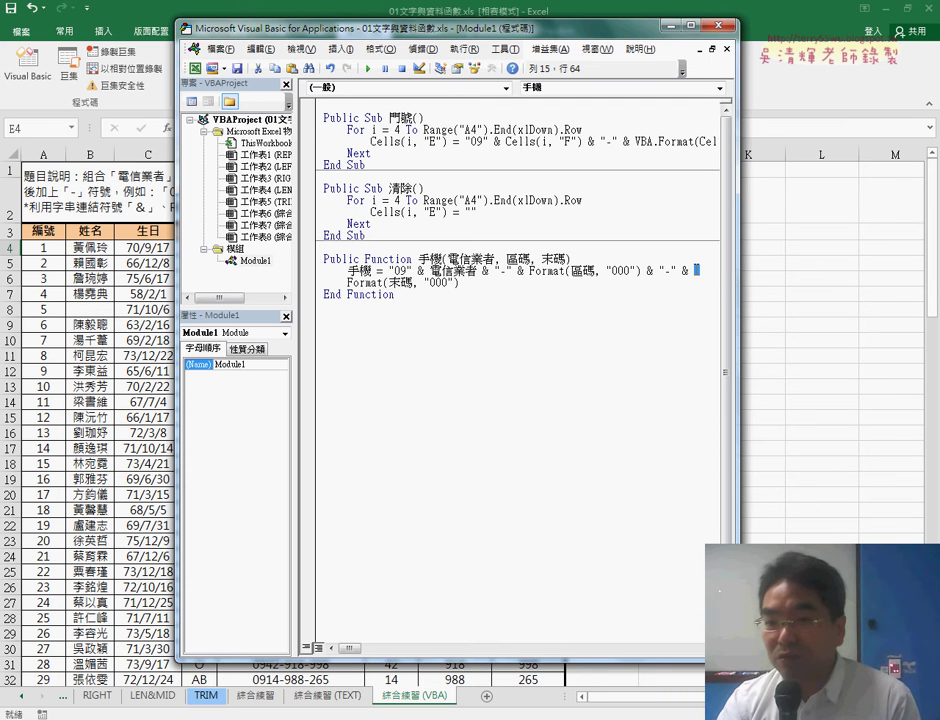
left_click(697, 330)
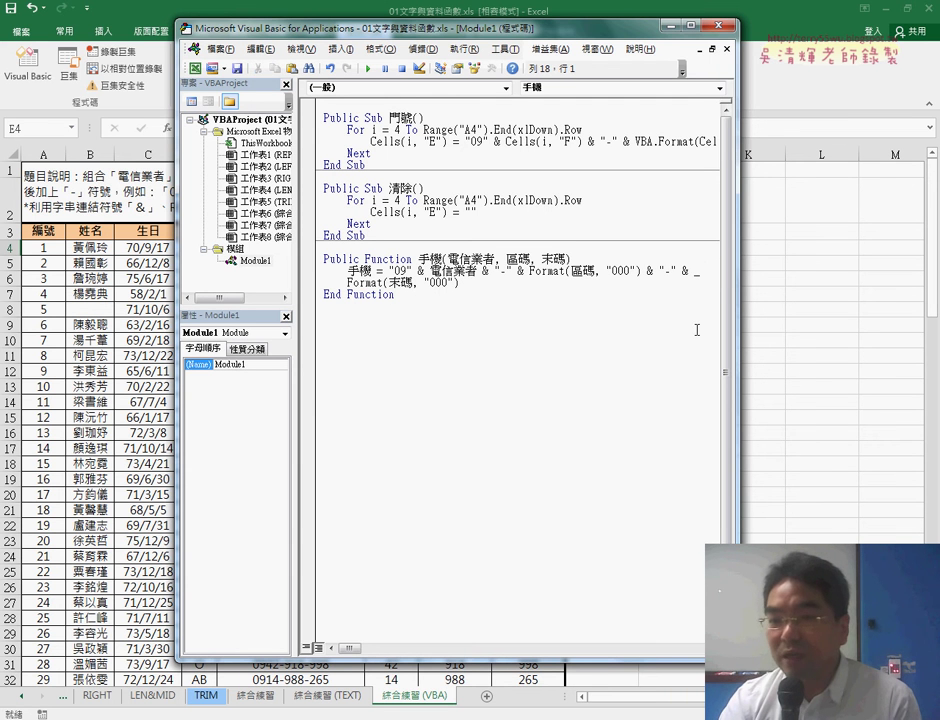
double_click(690, 273)
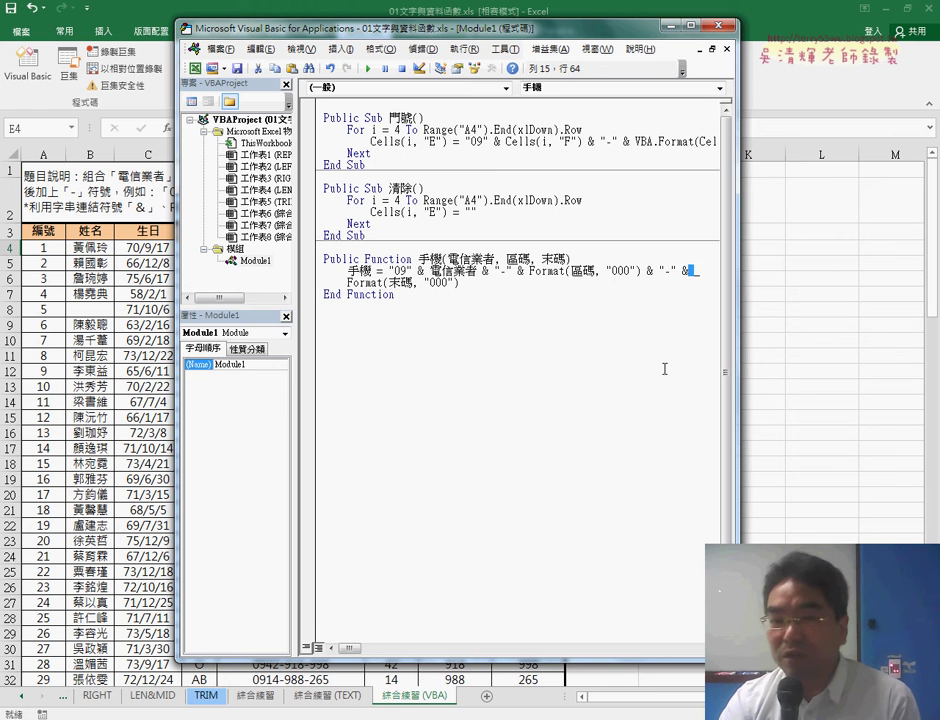
left_click(664, 369)
Delete and retype the continuation underscore so the 手機 function compiles without errors
double_click(699, 271)
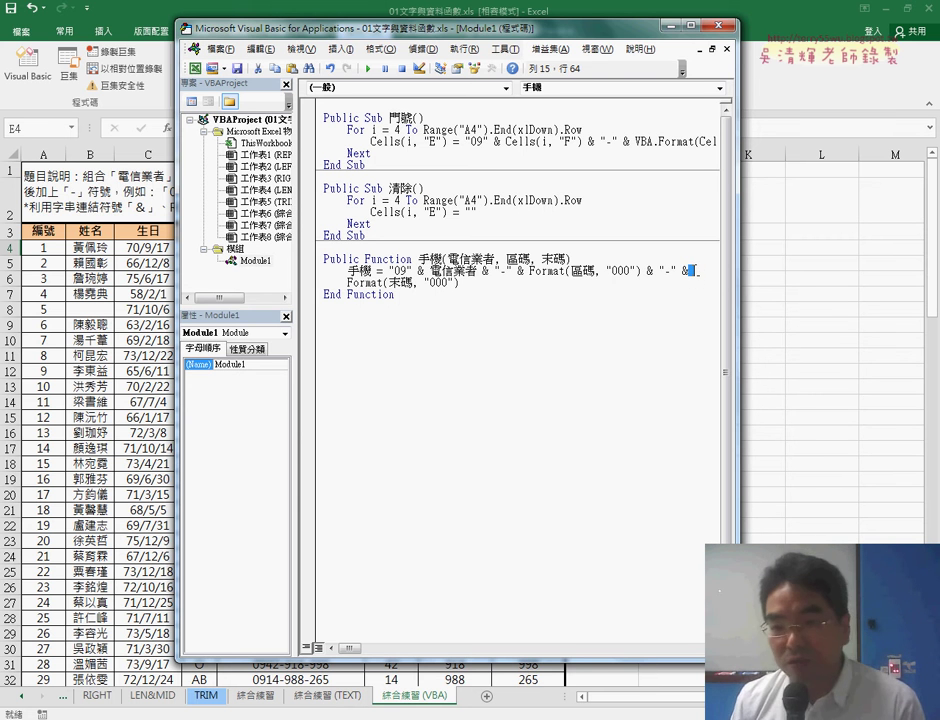
key("BackSpace")
left_click(547, 481)
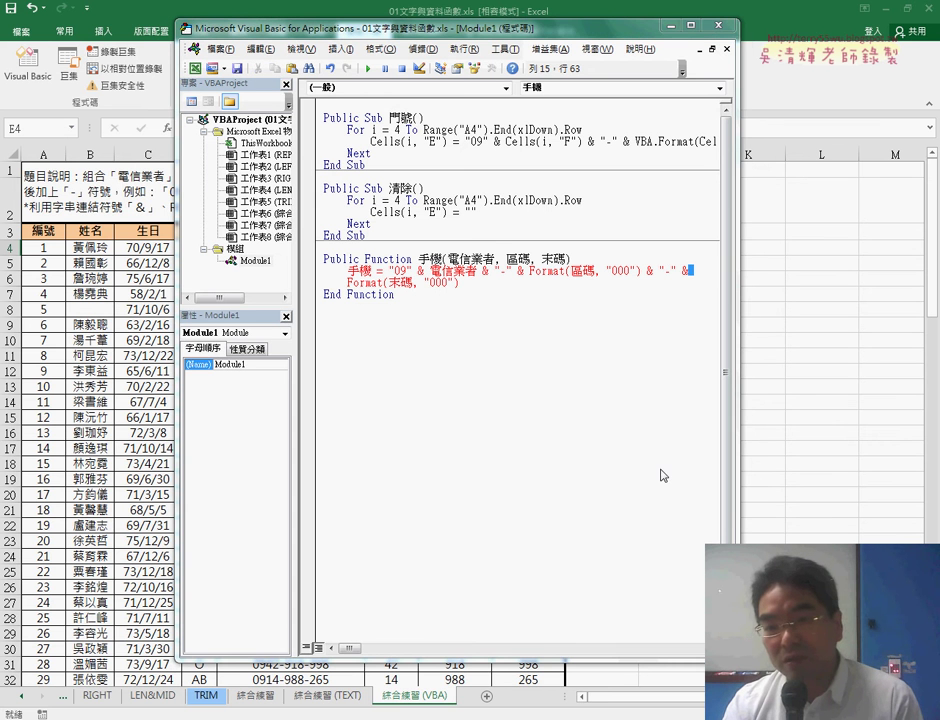
left_click(472, 434)
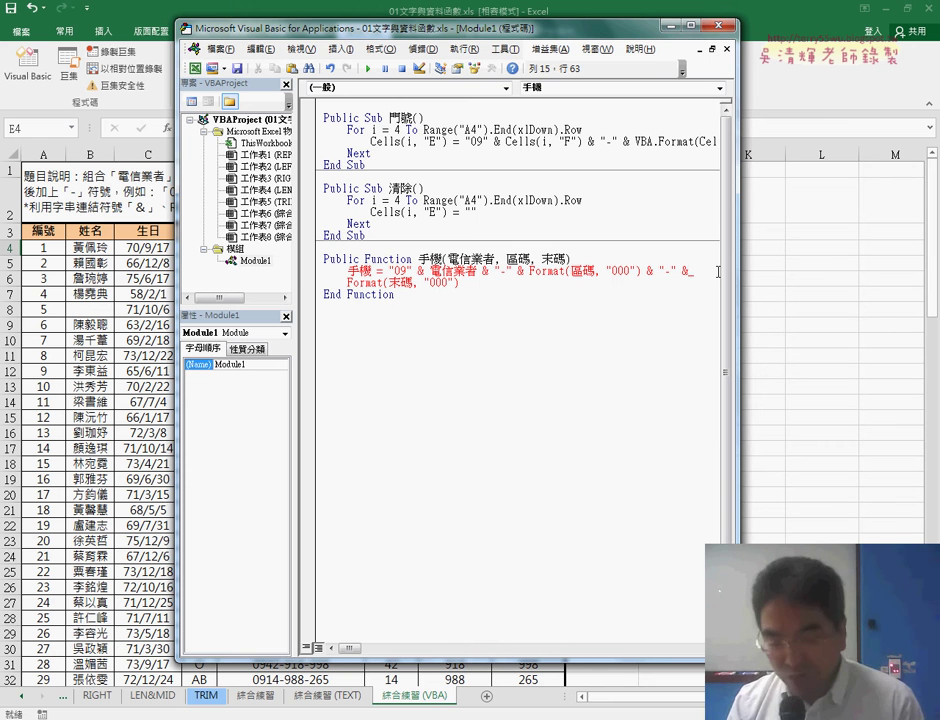
type("_")
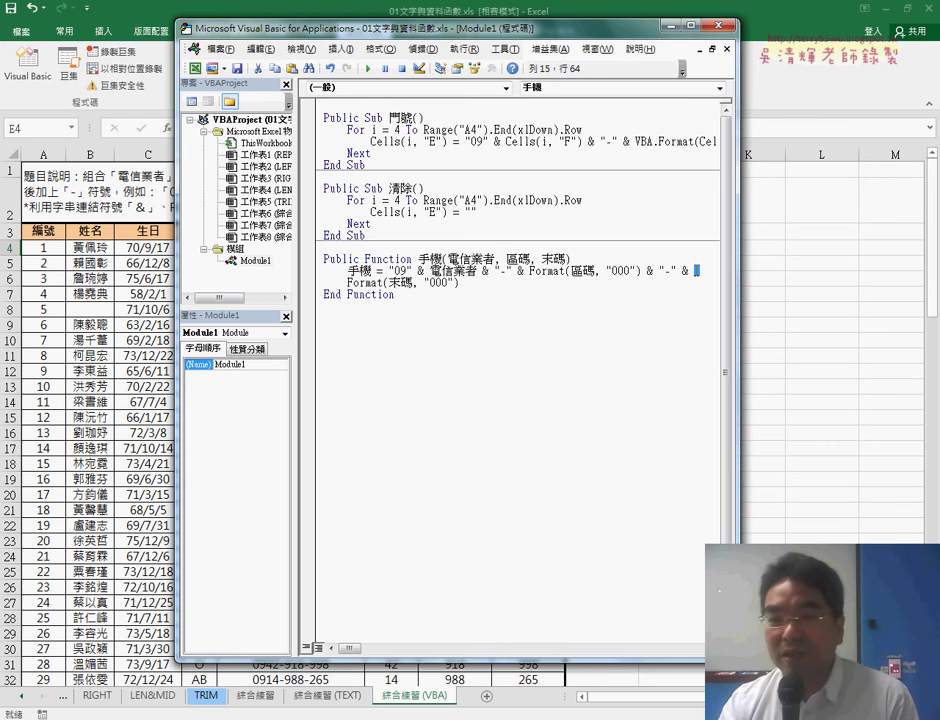
left_click(605, 417)
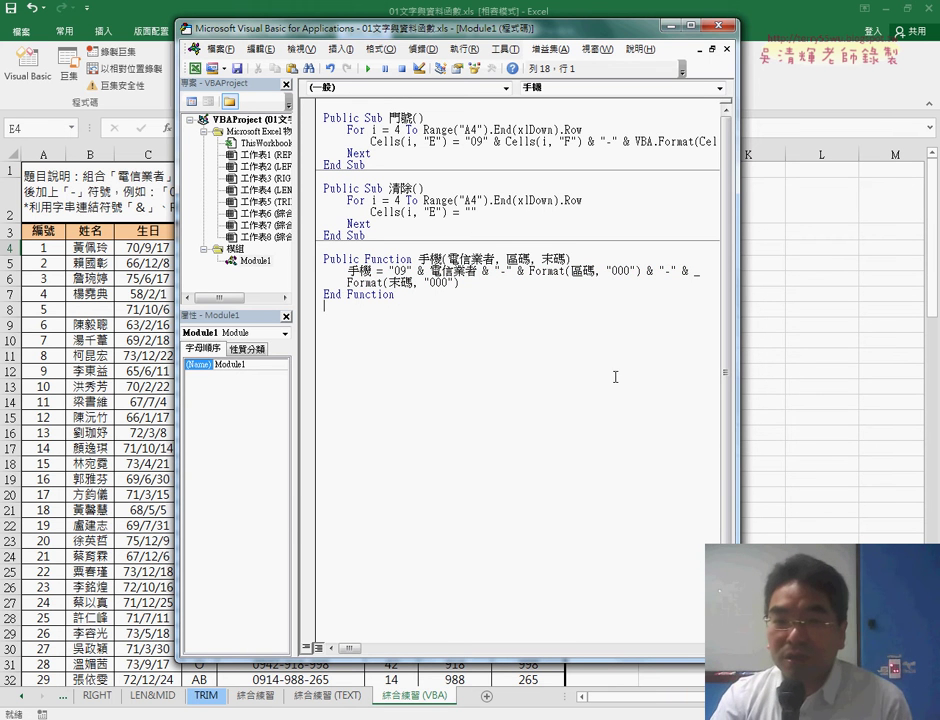
left_click_drag(523, 37, 723, 45)
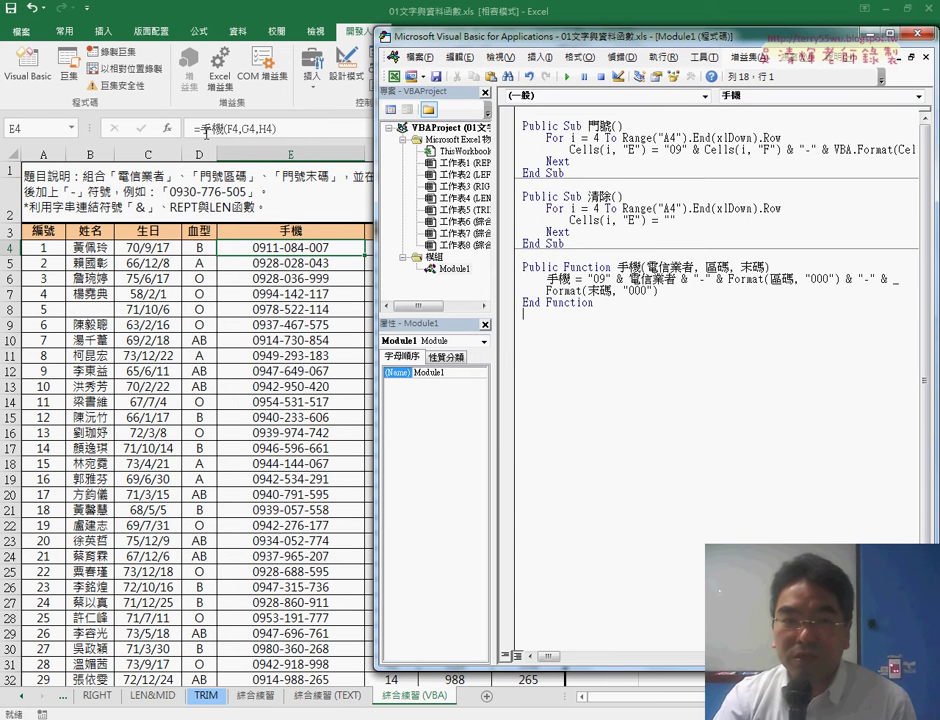
left_click(205, 130)
key("ctrl+a")
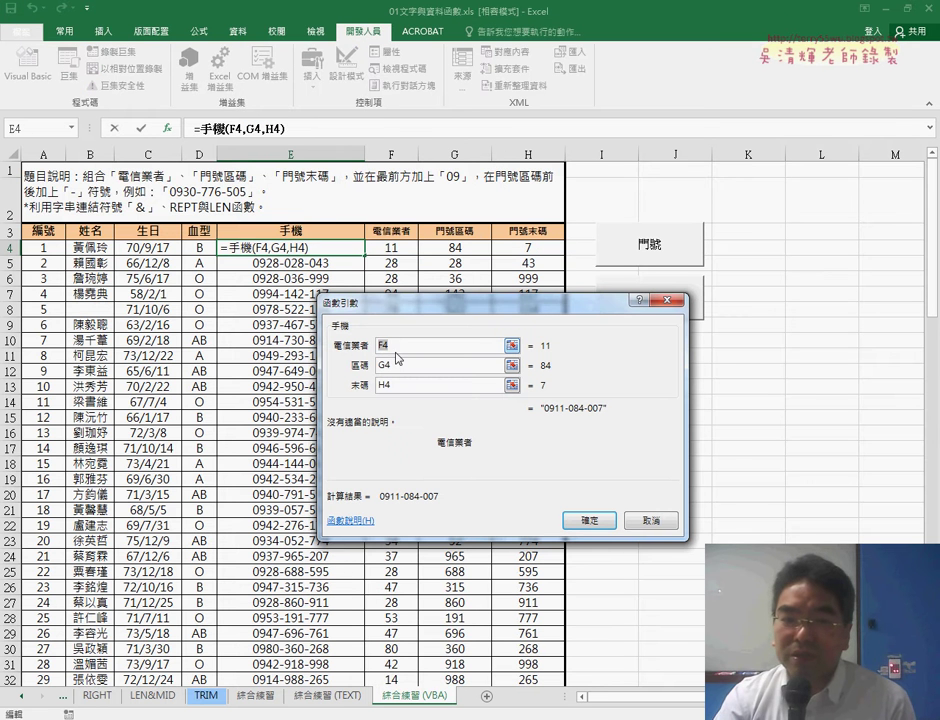
left_click(398, 385)
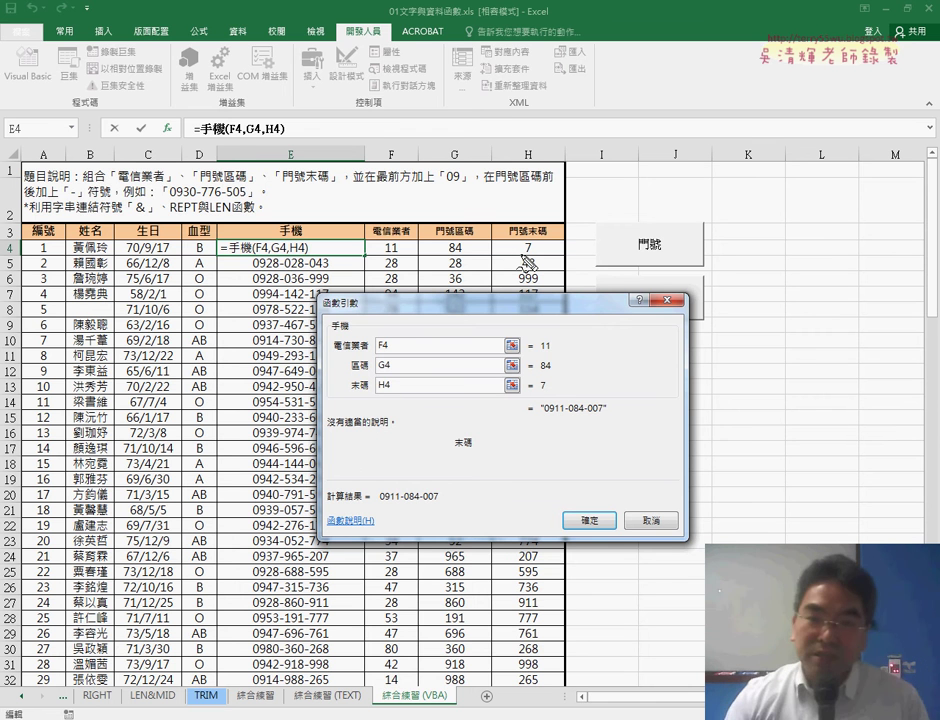
mouse_move(365, 242)
left_mouse_down()
mouse_move(563, 242)
mouse_move(563, 262)
left_mouse_up()
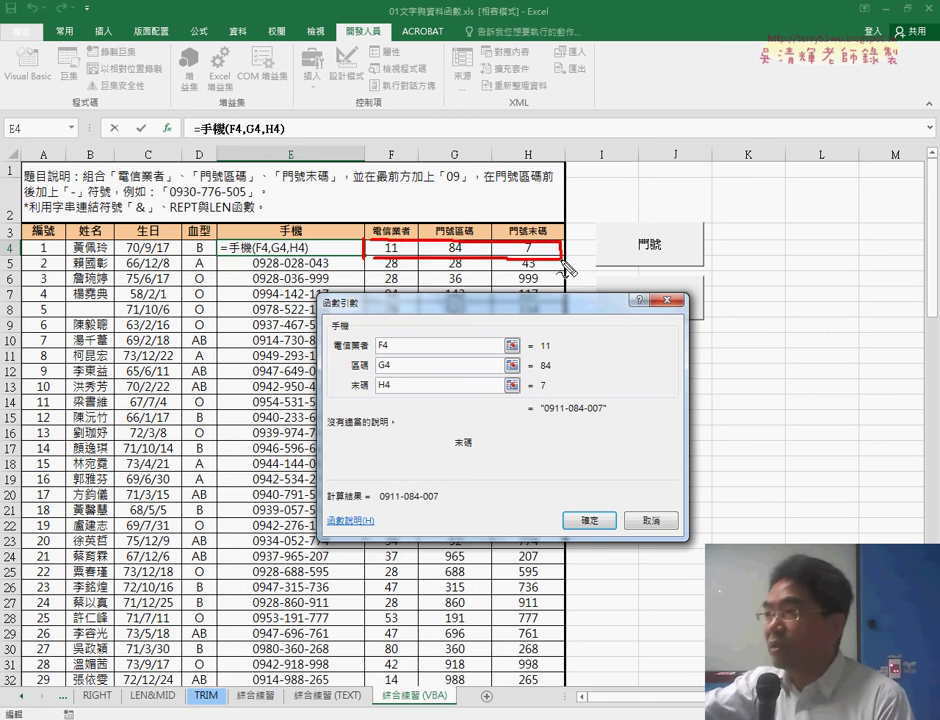
left_click_drag(421, 224, 428, 270)
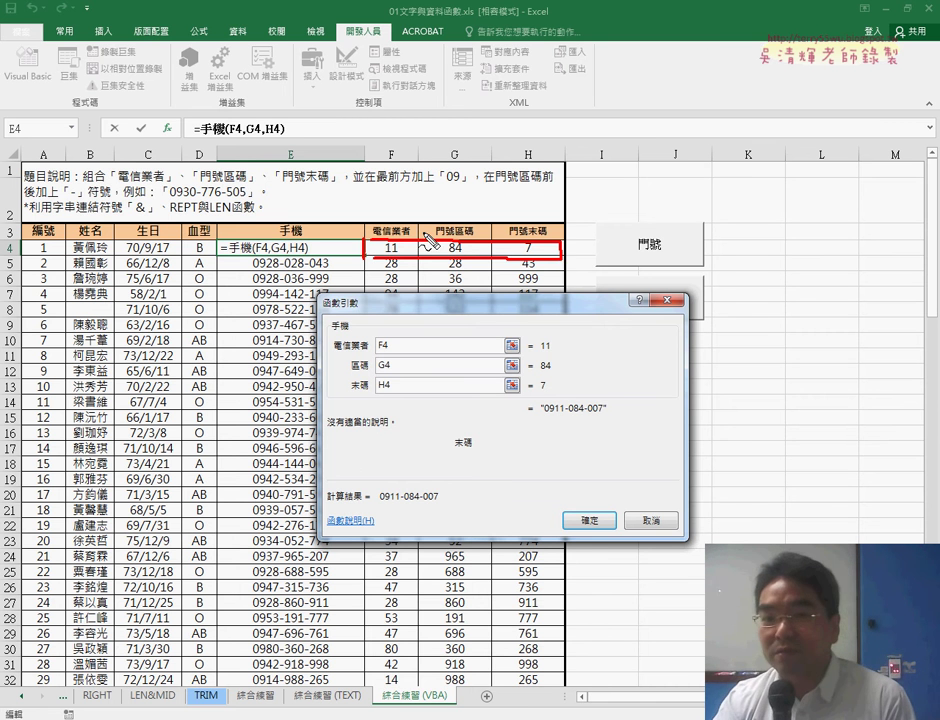
left_click_drag(489, 222, 489, 268)
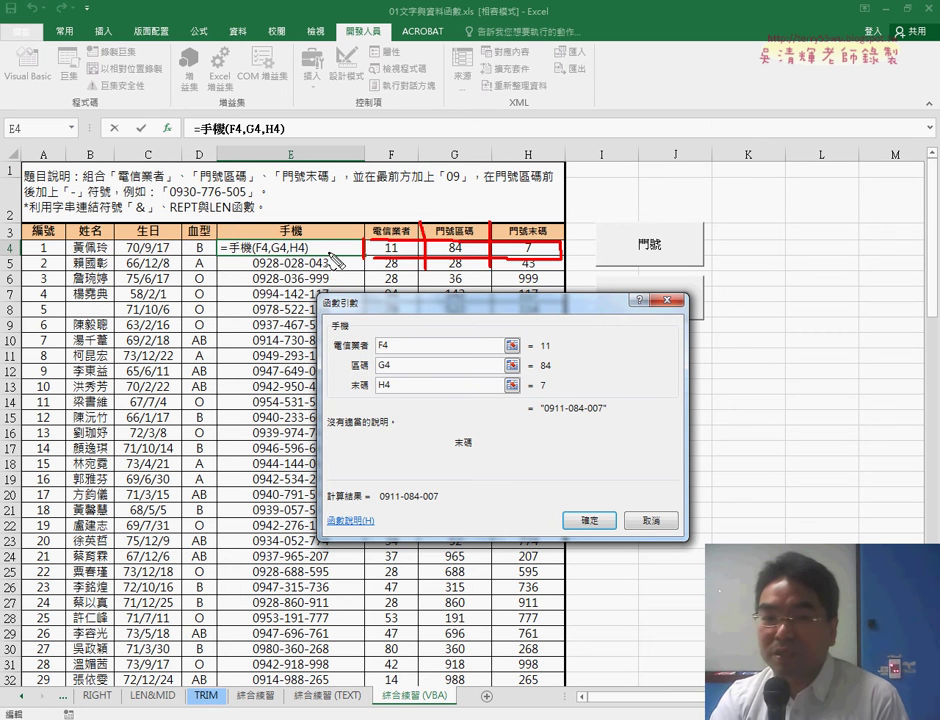
left_click_drag(365, 252, 337, 268)
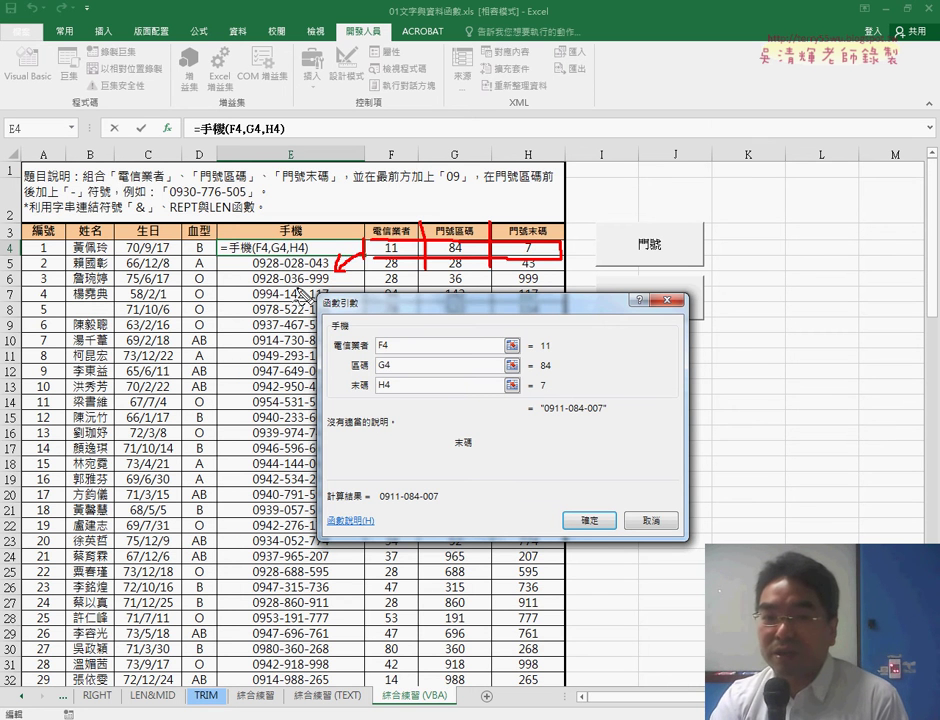
left_click_drag(290, 286, 306, 283)
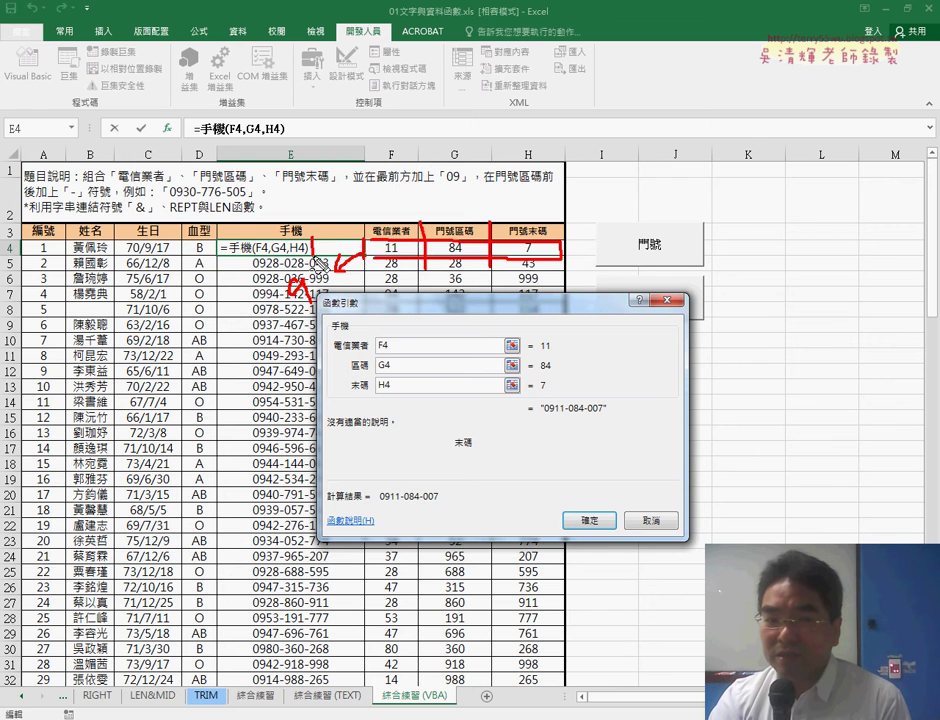
left_click_drag(393, 190, 393, 206)
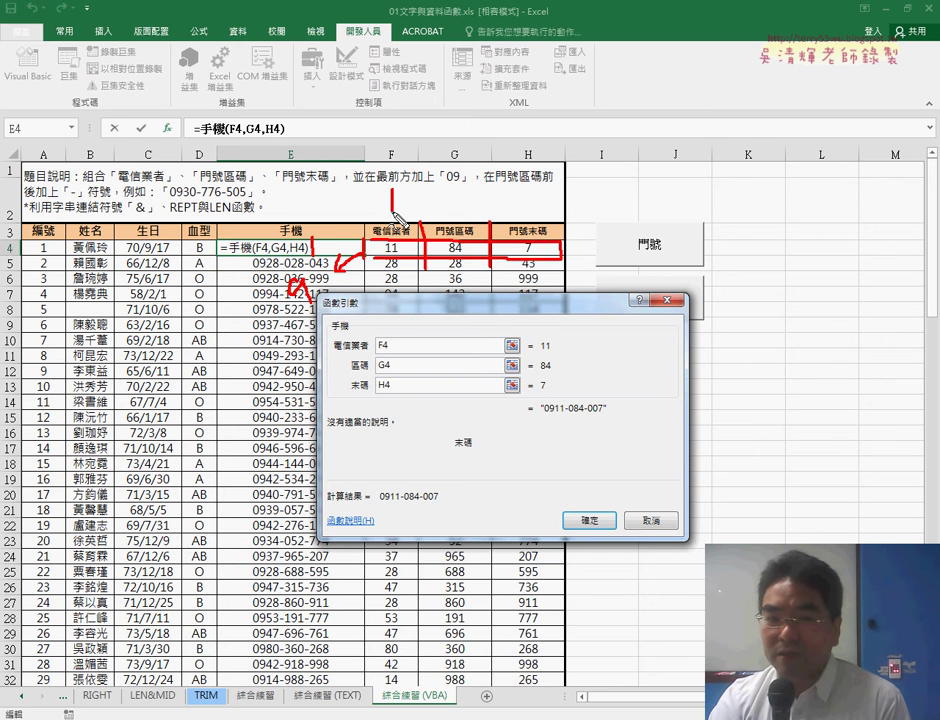
left_click_drag(457, 203, 466, 214)
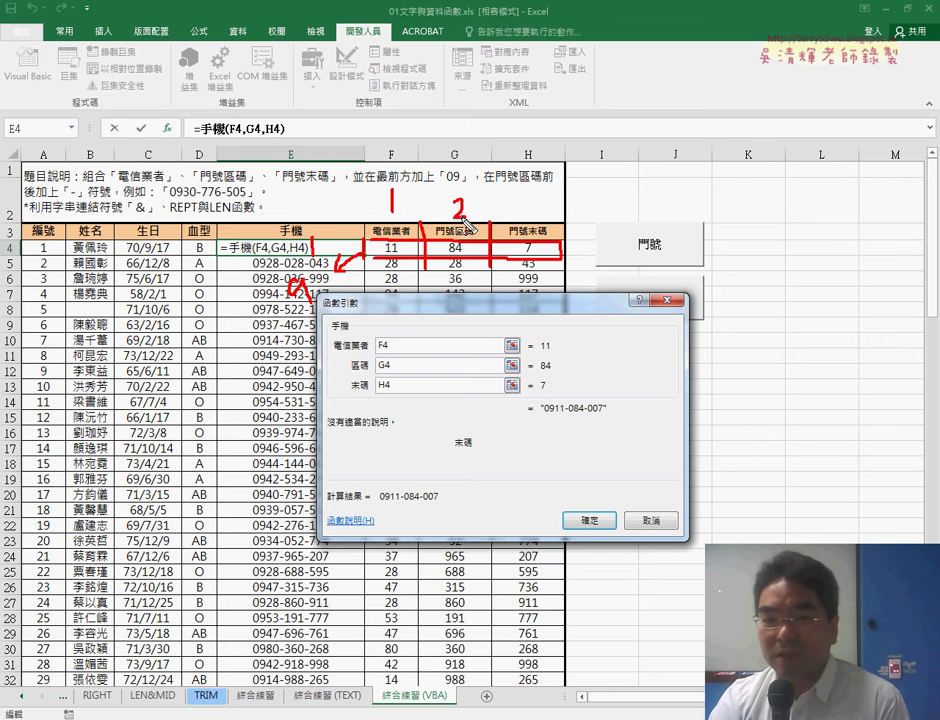
left_click_drag(522, 198, 526, 220)
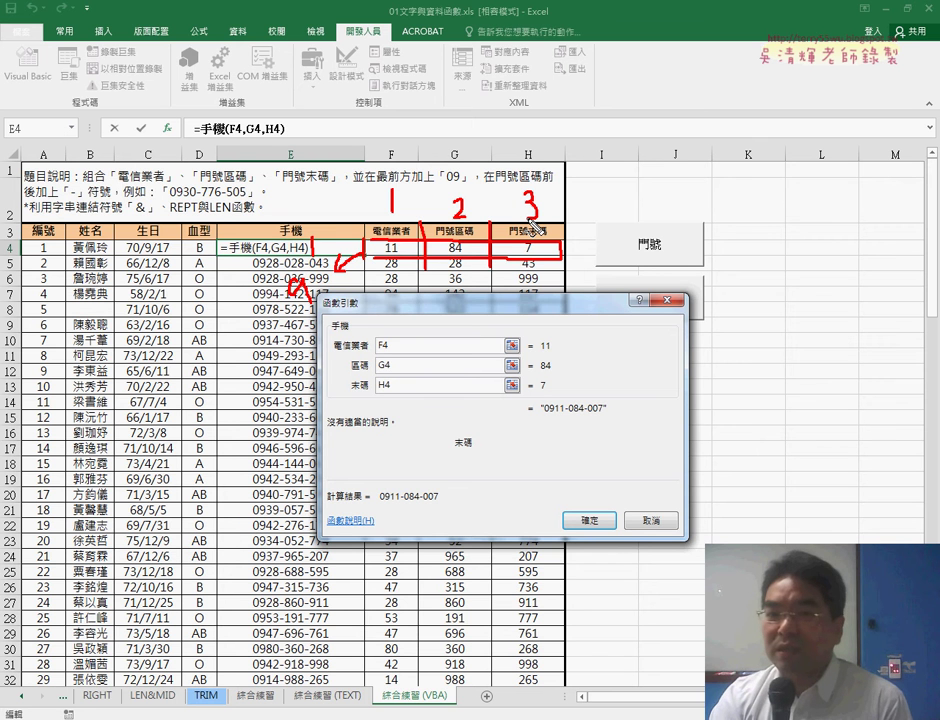
left_click_drag(307, 298, 320, 287)
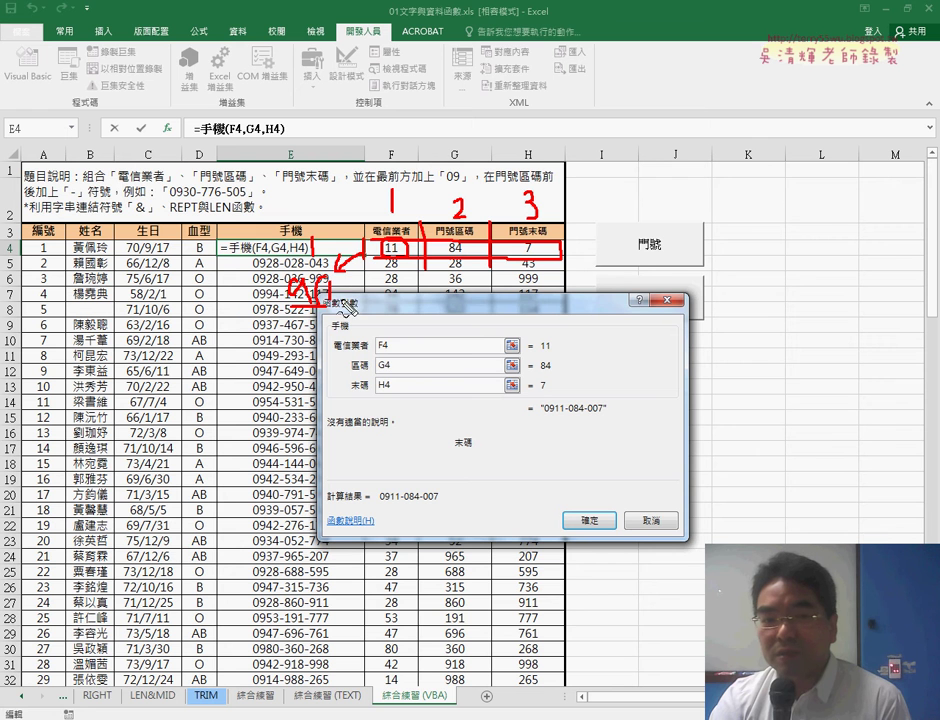
mouse_move(334, 287)
left_mouse_down()
mouse_move(334, 303)
mouse_move(356, 304)
left_mouse_up()
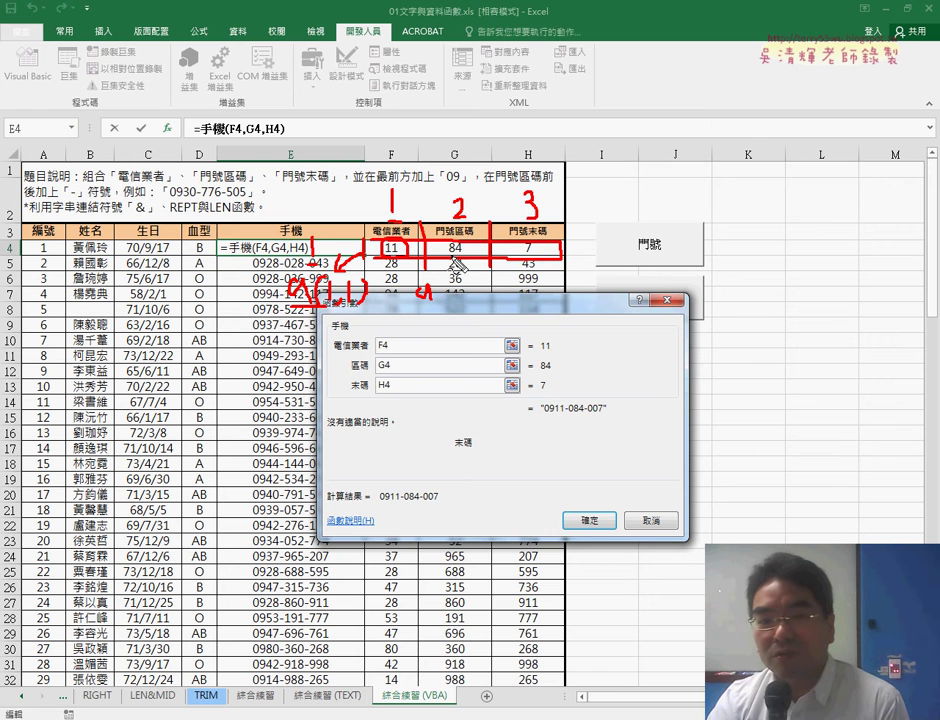
mouse_move(441, 285)
left_mouse_down()
mouse_move(439, 304)
mouse_move(466, 306)
left_mouse_up()
left_click_drag(477, 287, 489, 300)
left_click_drag(494, 283, 497, 302)
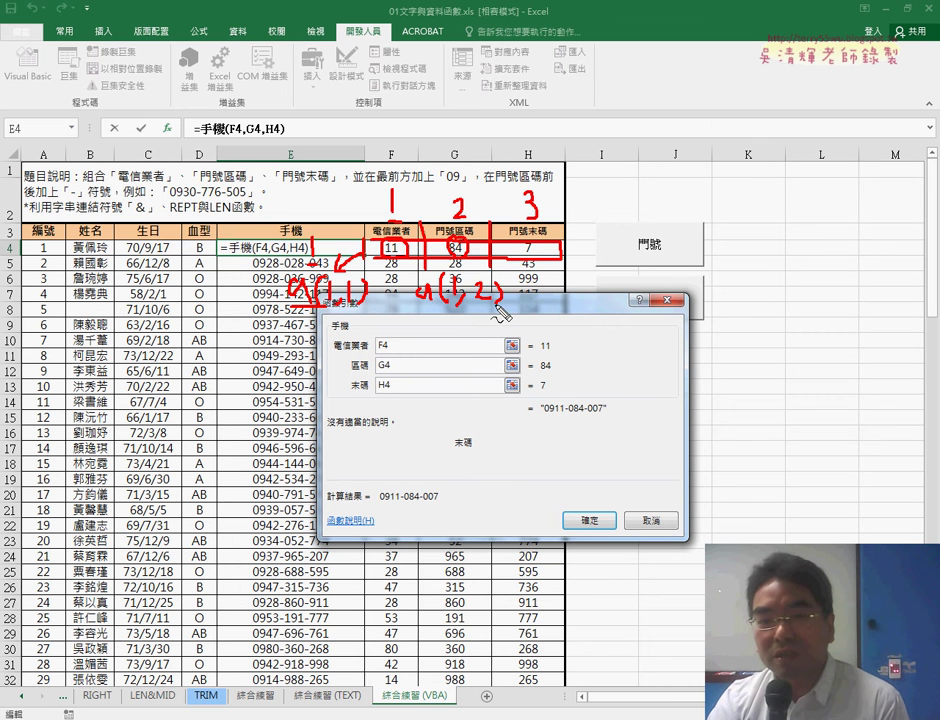
left_click_drag(536, 240, 534, 242)
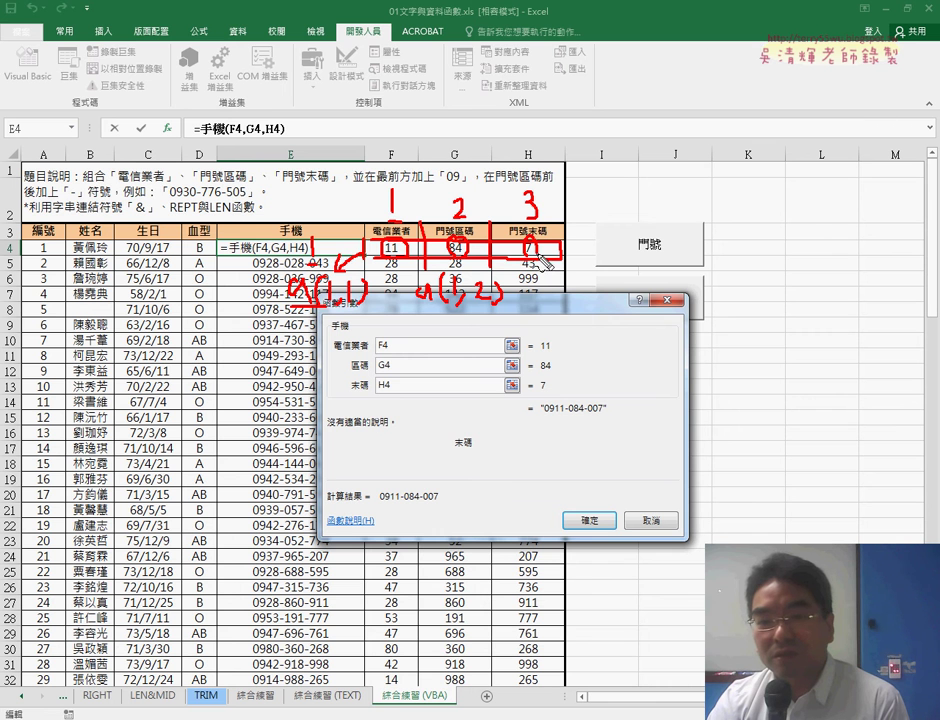
mouse_move(545, 287)
left_mouse_down()
mouse_move(560, 310)
mouse_move(584, 309)
left_mouse_up()
mouse_move(592, 286)
left_mouse_down()
mouse_move(594, 304)
mouse_move(604, 306)
left_mouse_up()
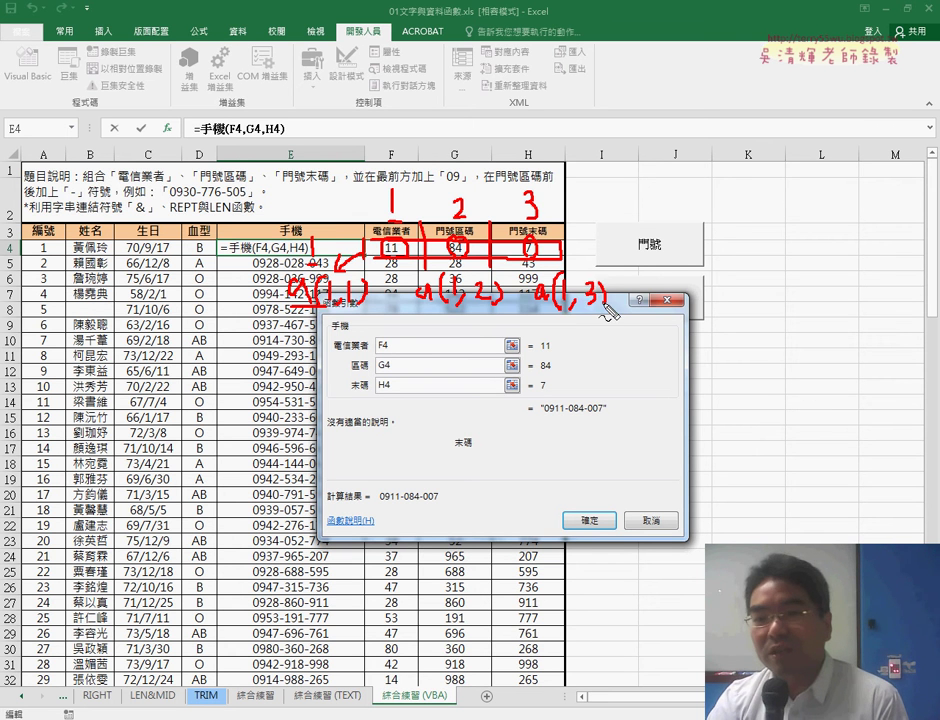
mouse_move(562, 256)
left_mouse_down()
mouse_move(497, 241)
mouse_move(638, 254)
mouse_move(627, 262)
left_mouse_up()
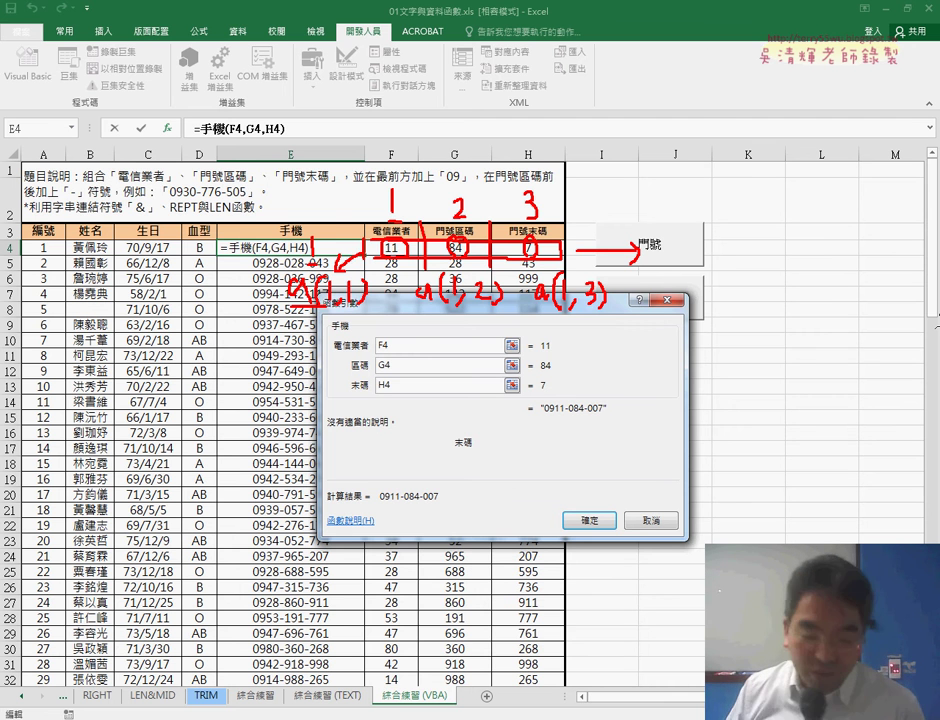
key("Escape")
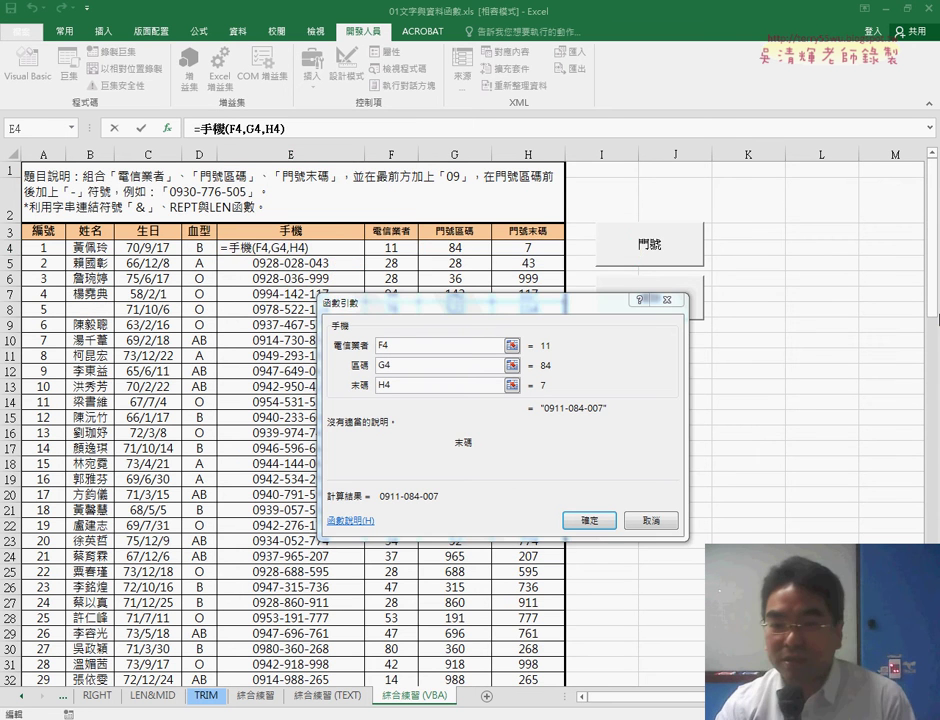
Close the arguments dialog, return to the VBA editor, and copy the 手機 function below End Function
left_click(655, 521)
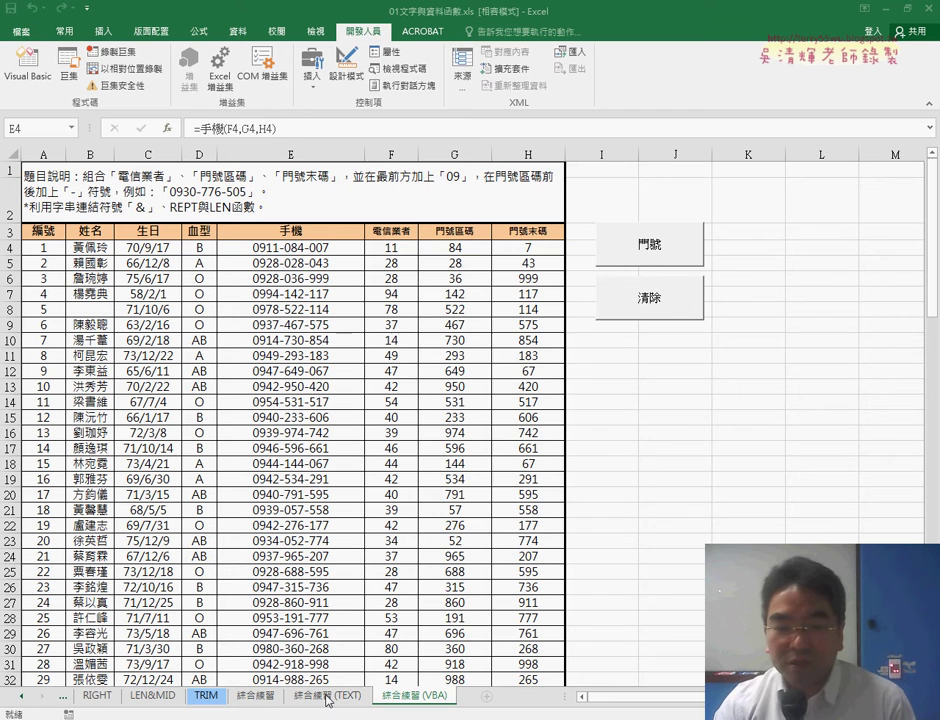
key("alt+F11")
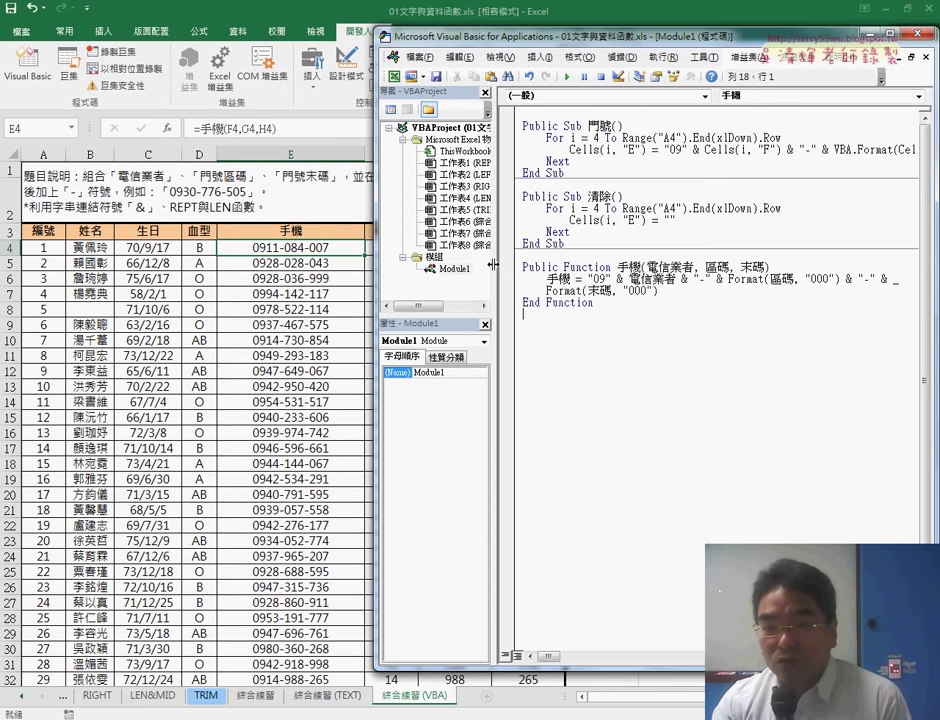
double_click(636, 267)
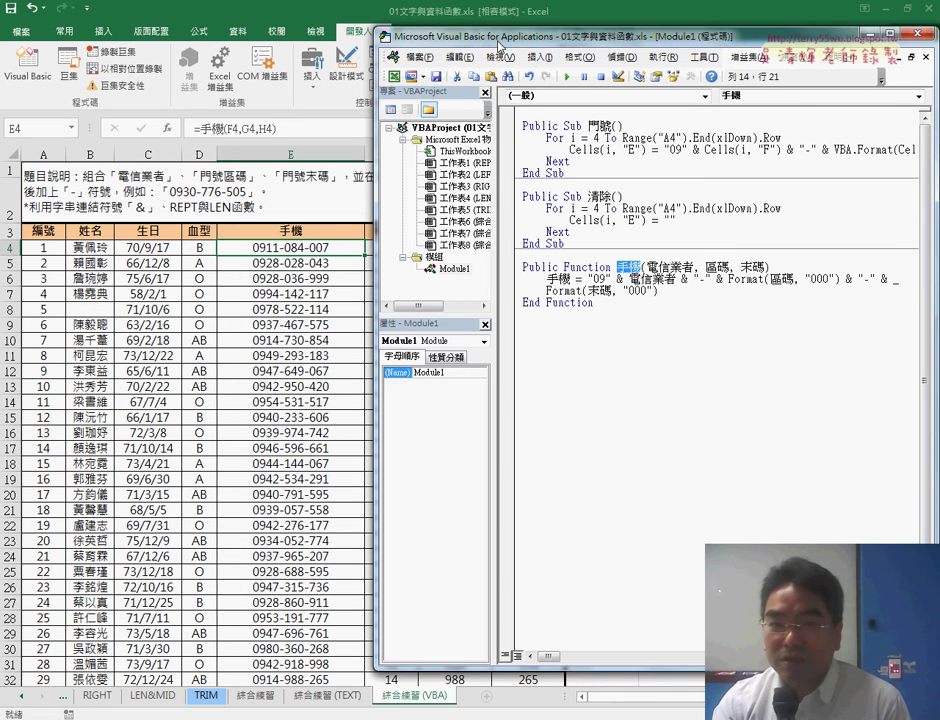
left_click_drag(497, 40, 350, 40)
left_click(391, 57)
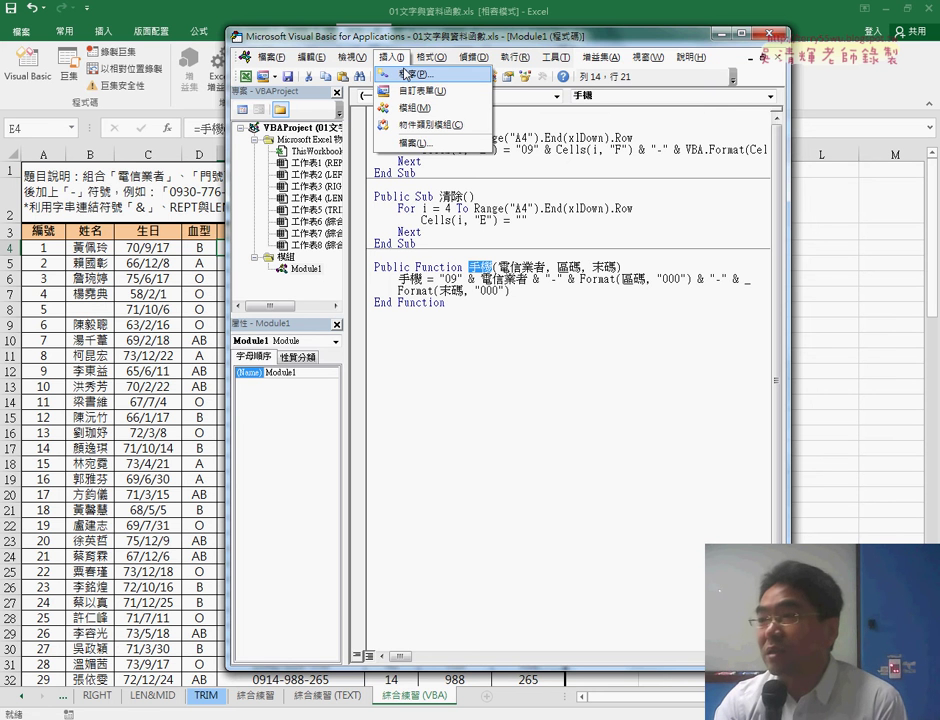
left_click(446, 339)
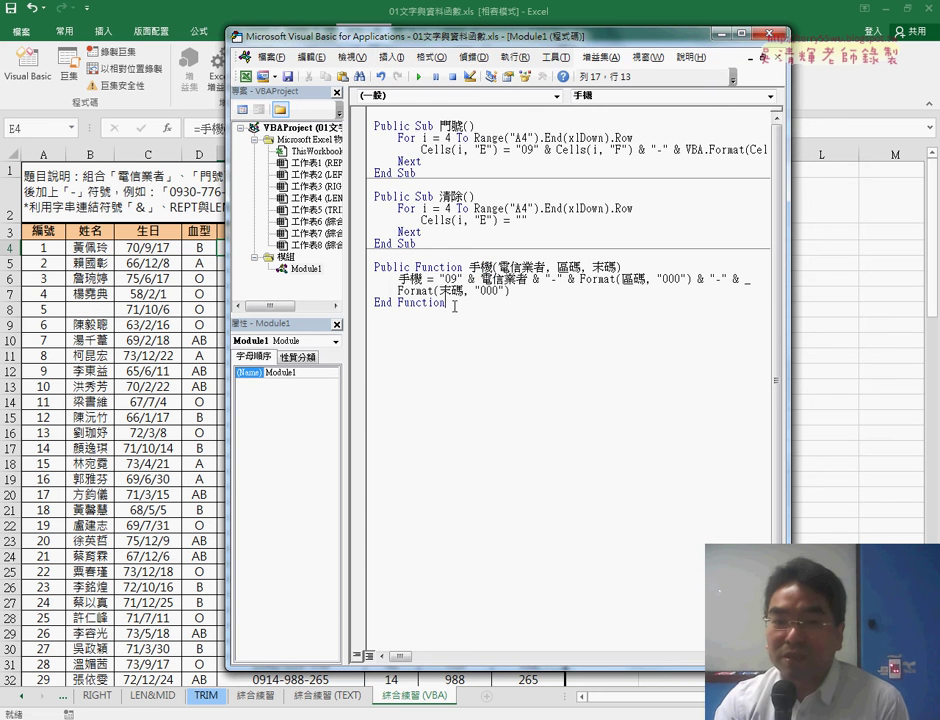
left_click_drag(454, 306, 372, 268)
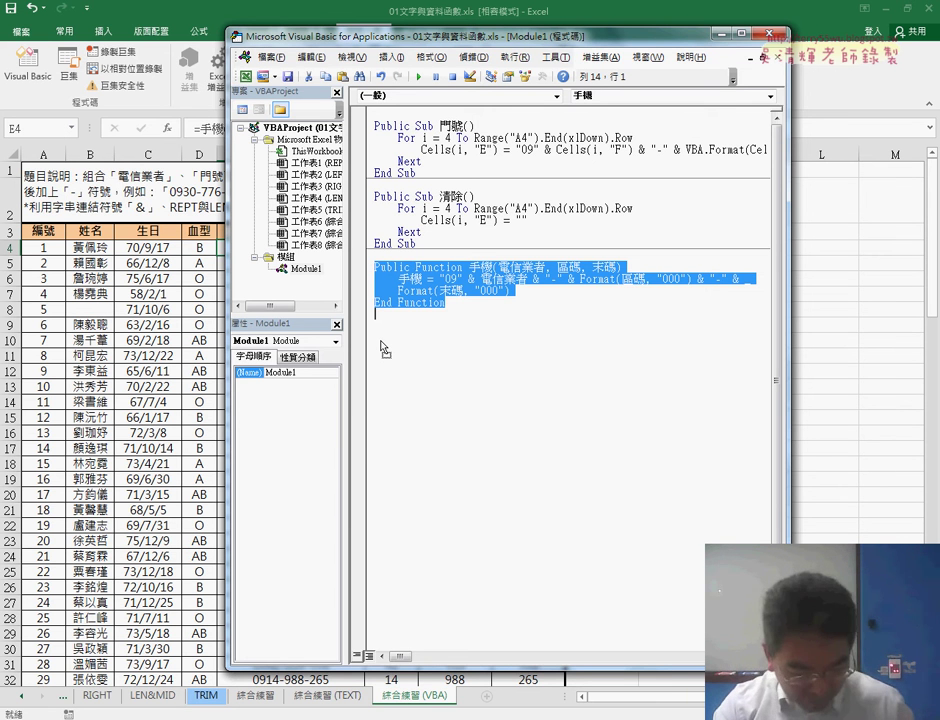
left_click_drag(381, 345, 382, 349)
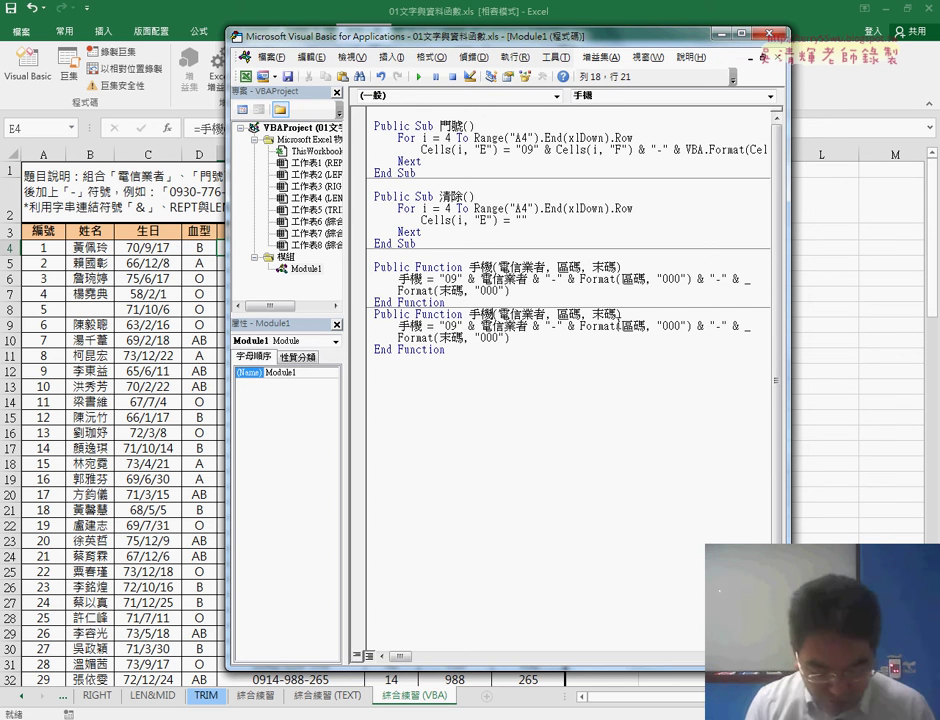
Rename the copied function's header to 手機範圍
left_click(617, 314)
type("1")
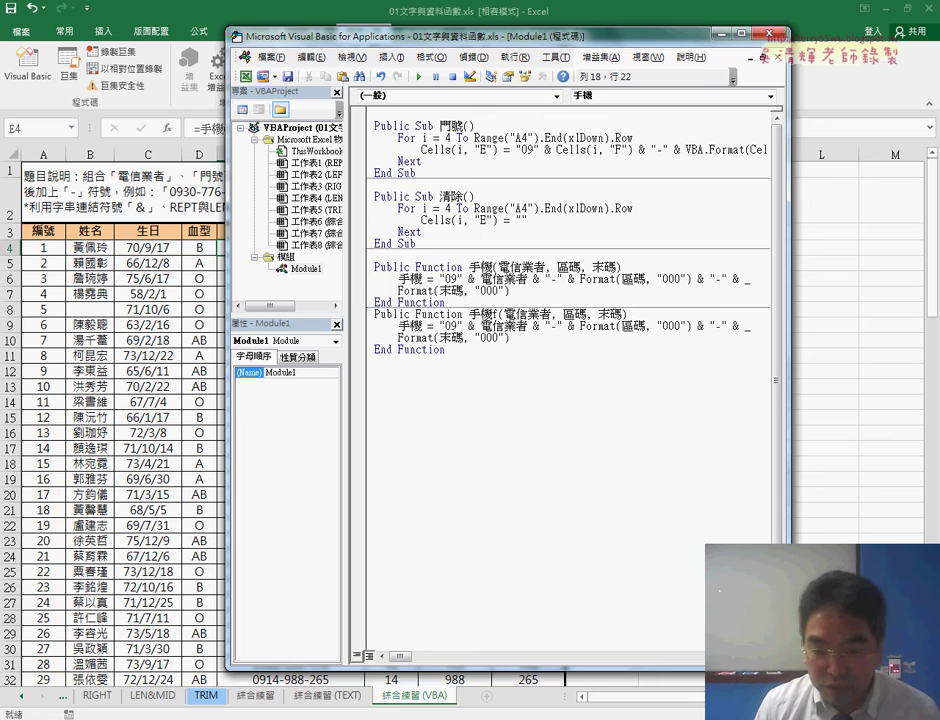
key("BackSpace")
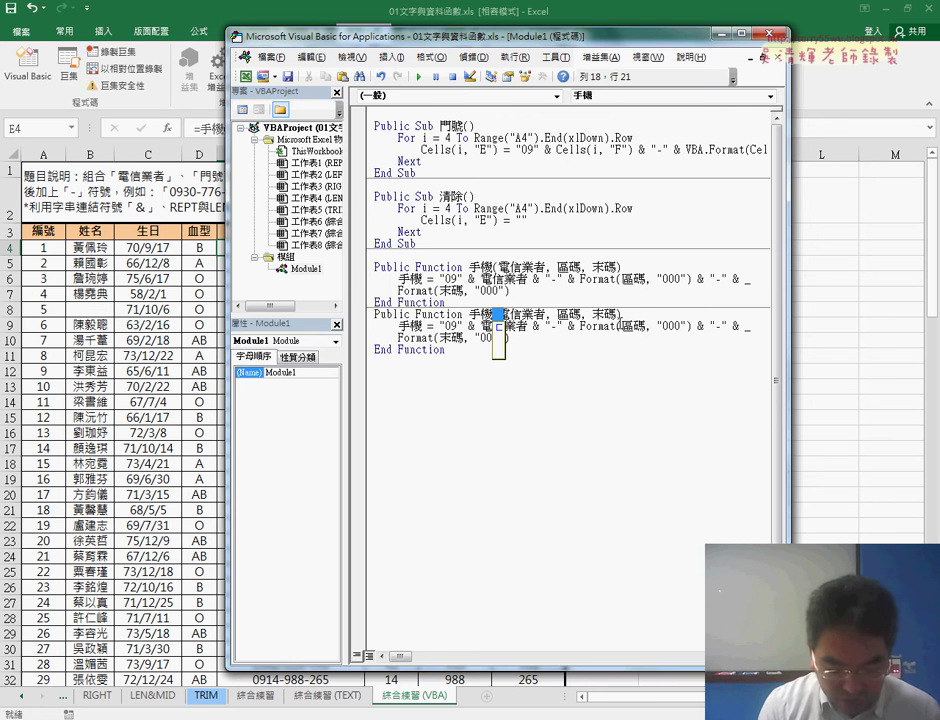
type("cl4")
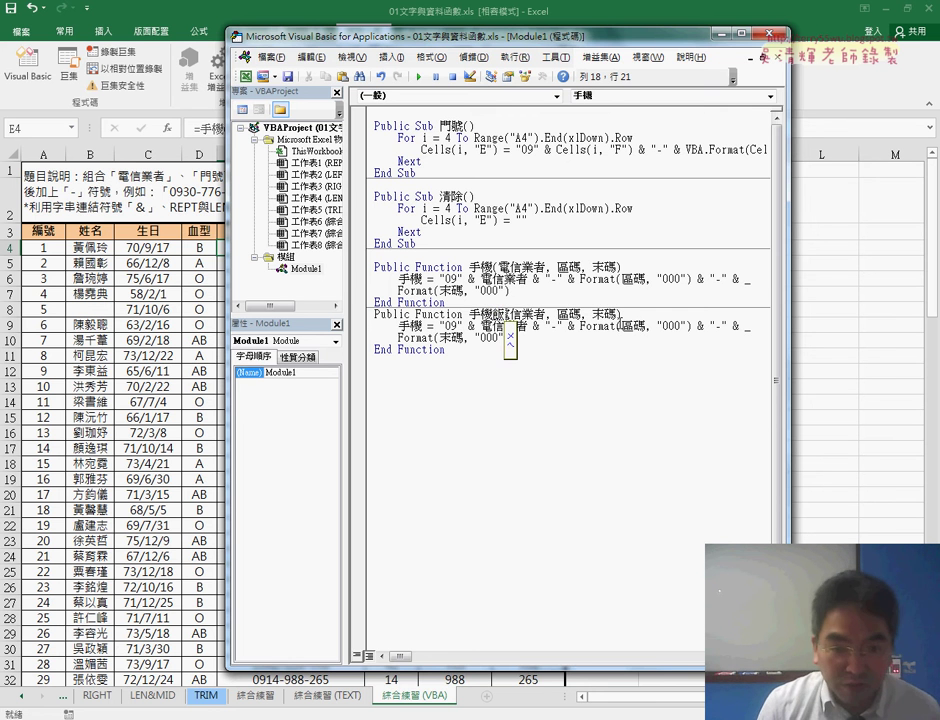
type("6")
key("Return")
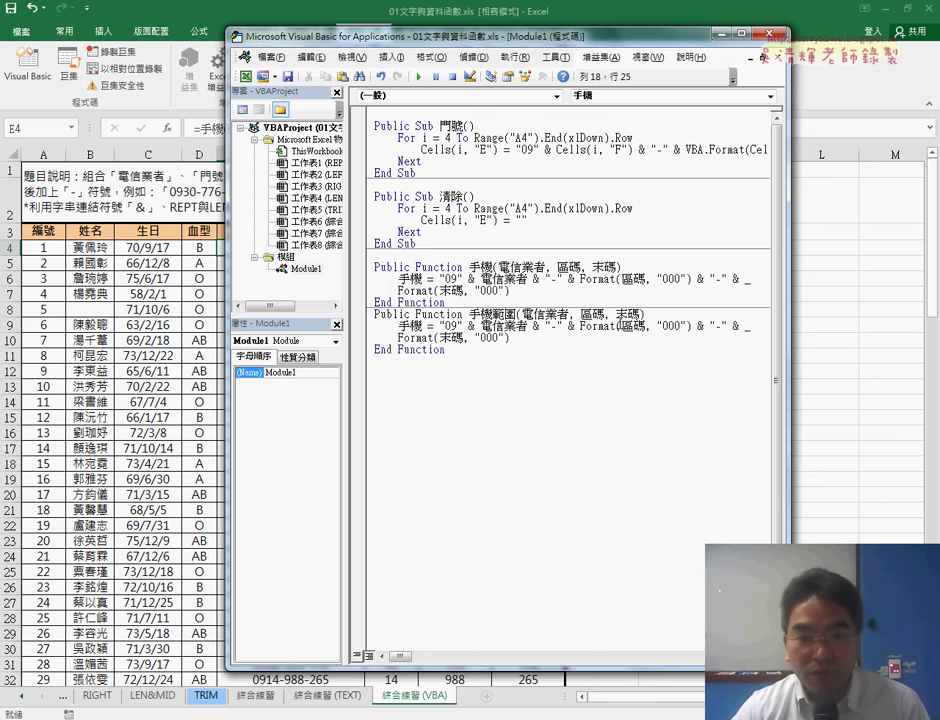
Change the return variable in the copy's body from 手機 to 手機範圍
double_click(410, 326)
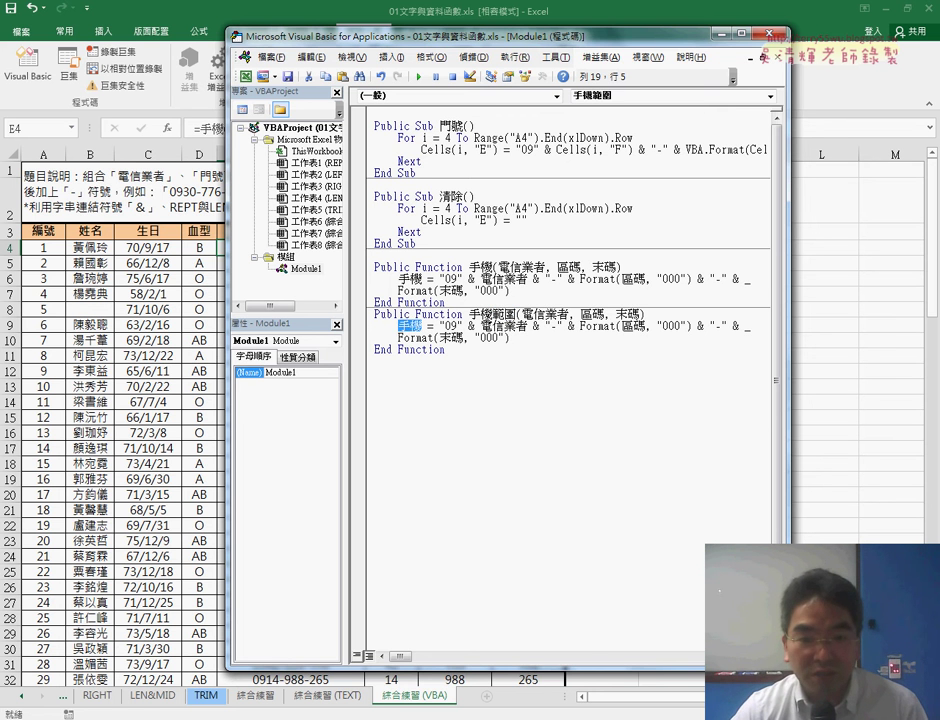
left_click_drag(491, 314, 502, 314)
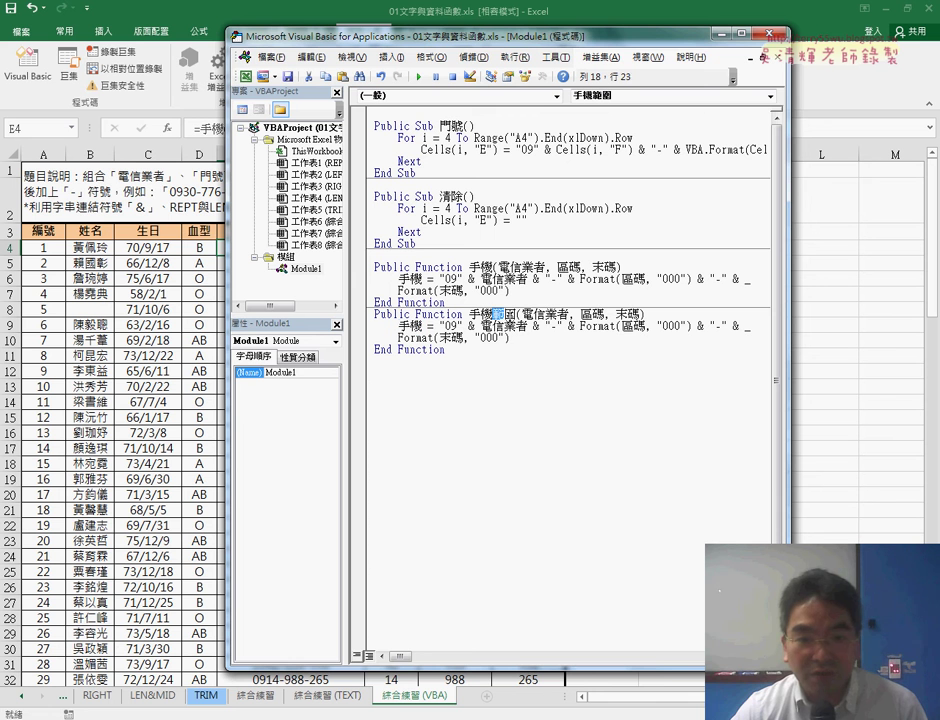
key("ctrl+c")
left_click(421, 326)
key("ctrl+v")
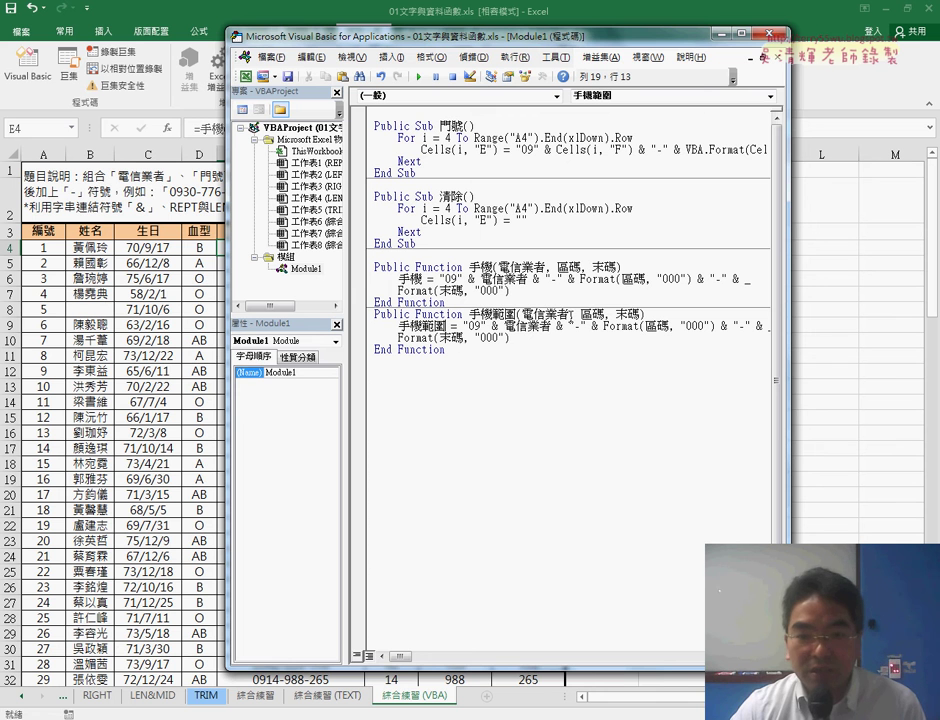
Replace the three parameters with the single parameter 電信業者範圍
left_click_drag(569, 314, 641, 314)
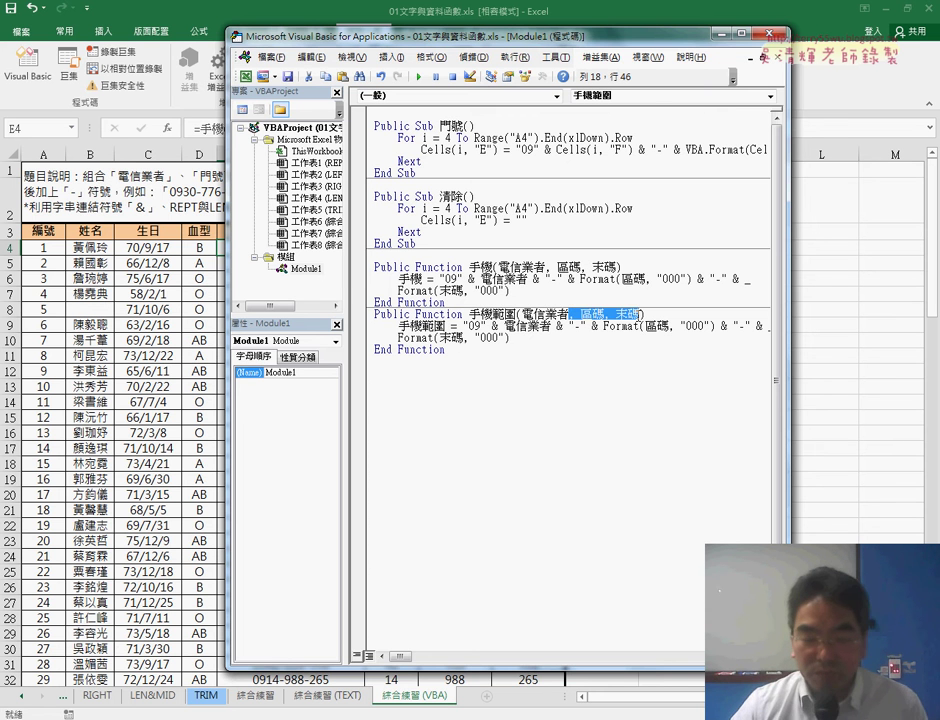
key("Delete")
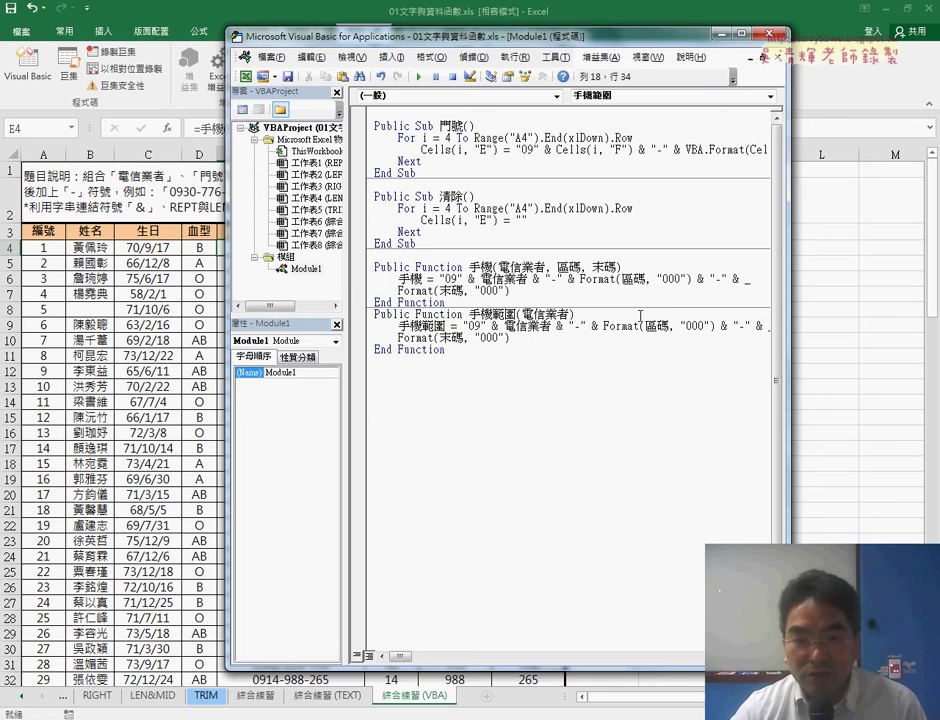
left_click_drag(502, 314, 514, 314)
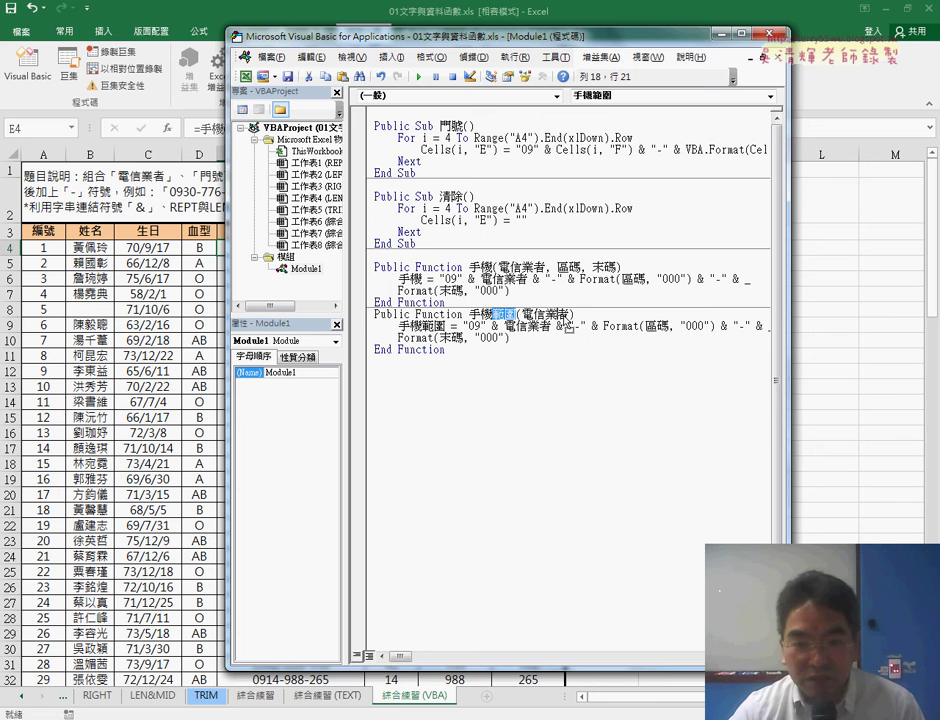
left_click(570, 314)
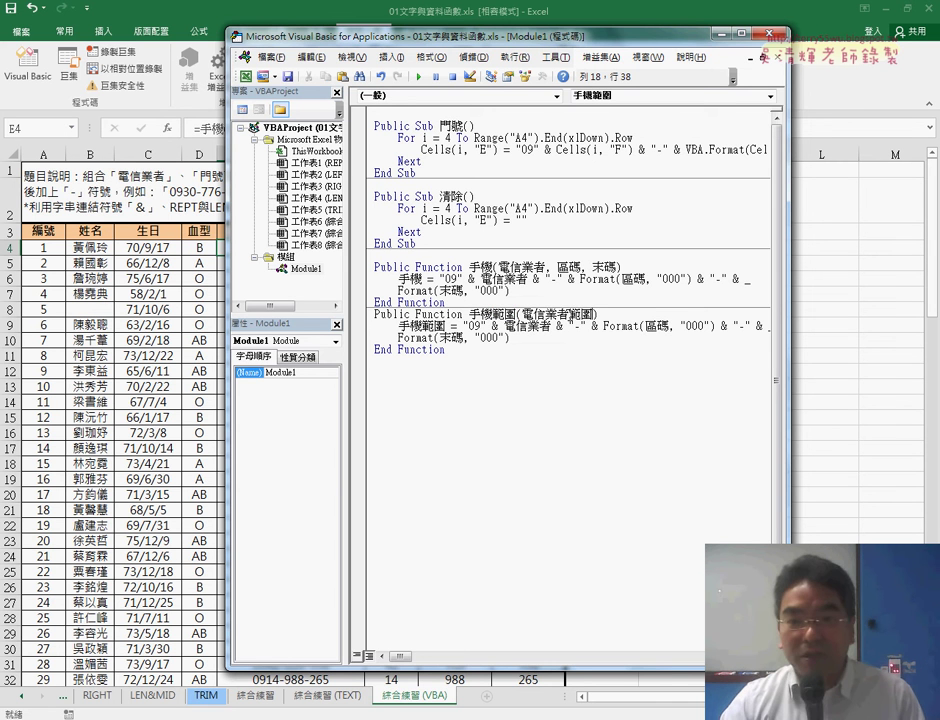
type("範圍")
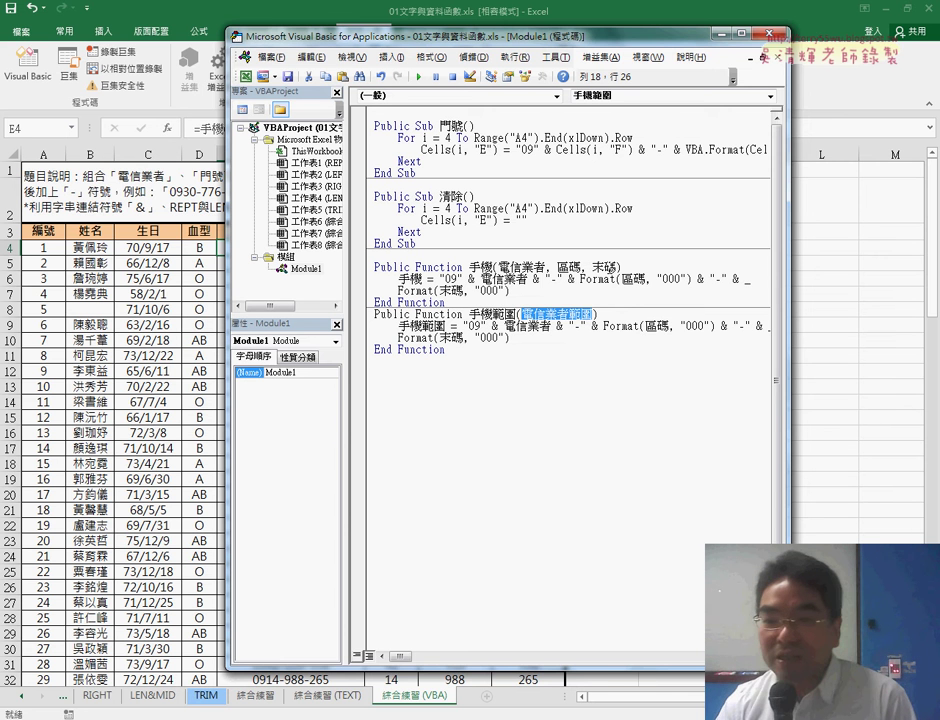
left_click_drag(786, 307, 892, 307)
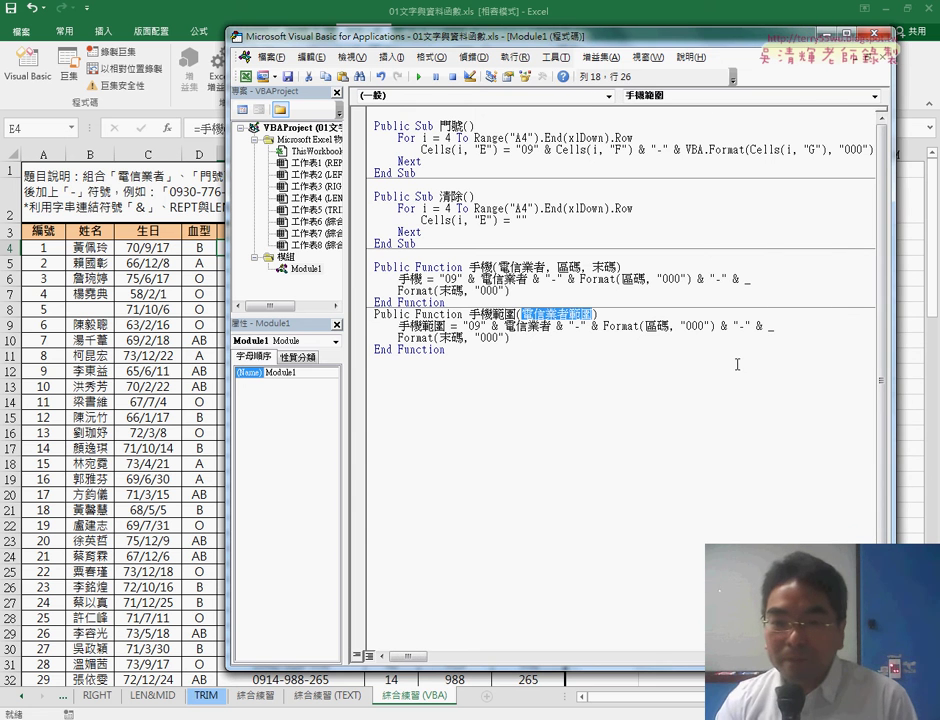
Add an indented line a = 電信業者範圍 below the 手機範圍 header
left_click(514, 326)
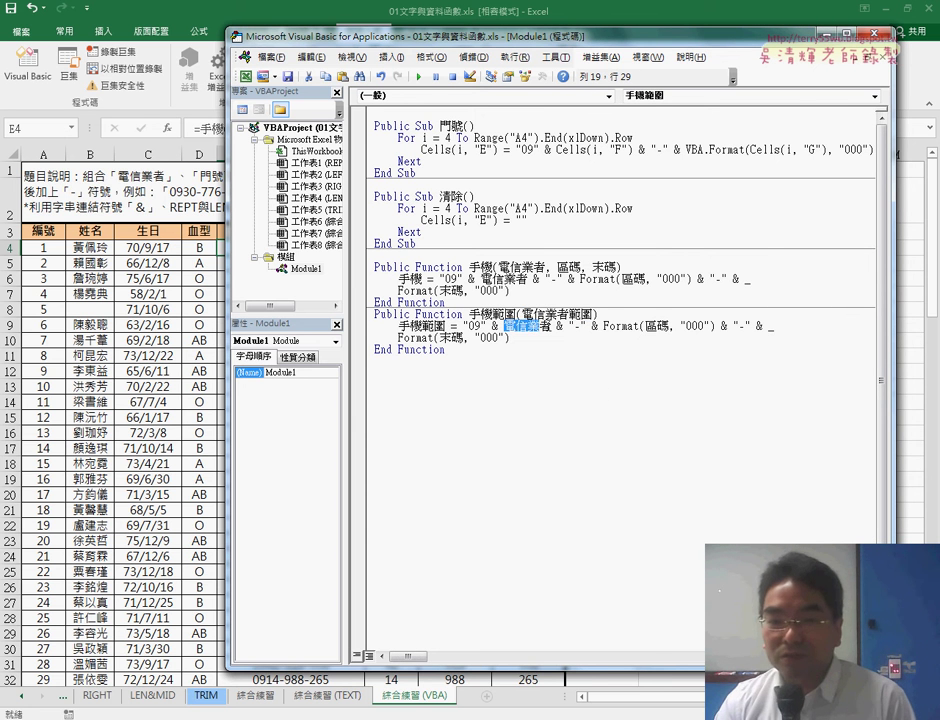
left_click(602, 314)
key("Return")
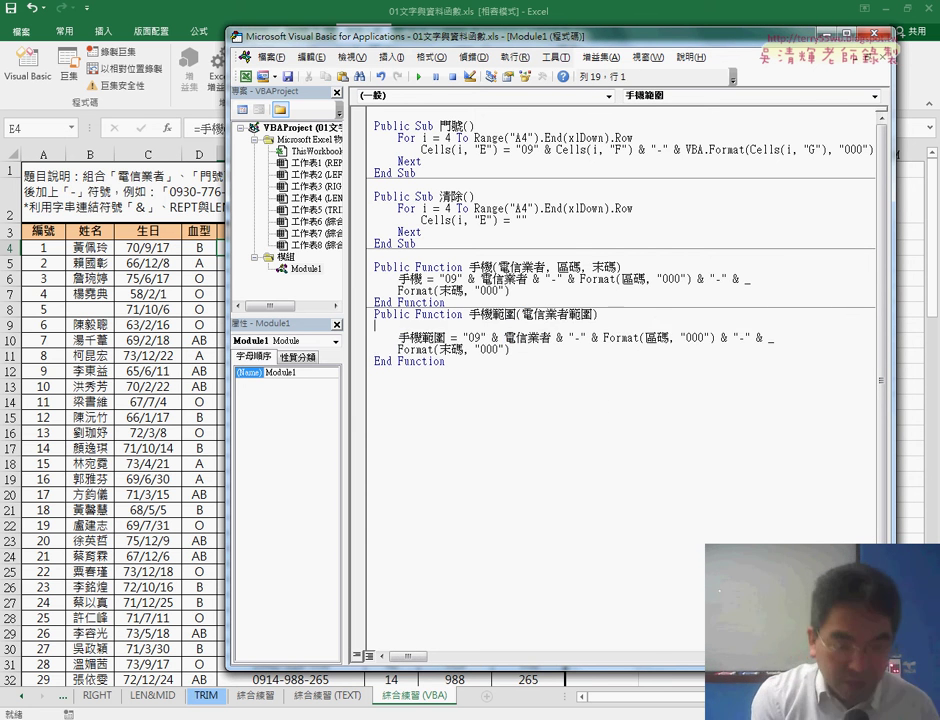
key("Tab")
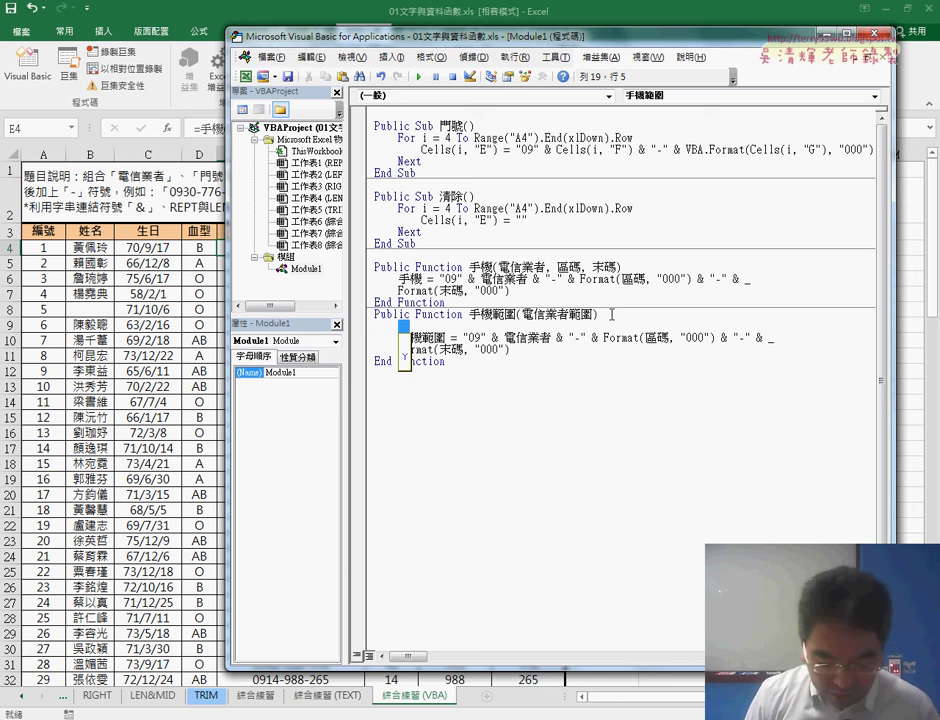
type("a")
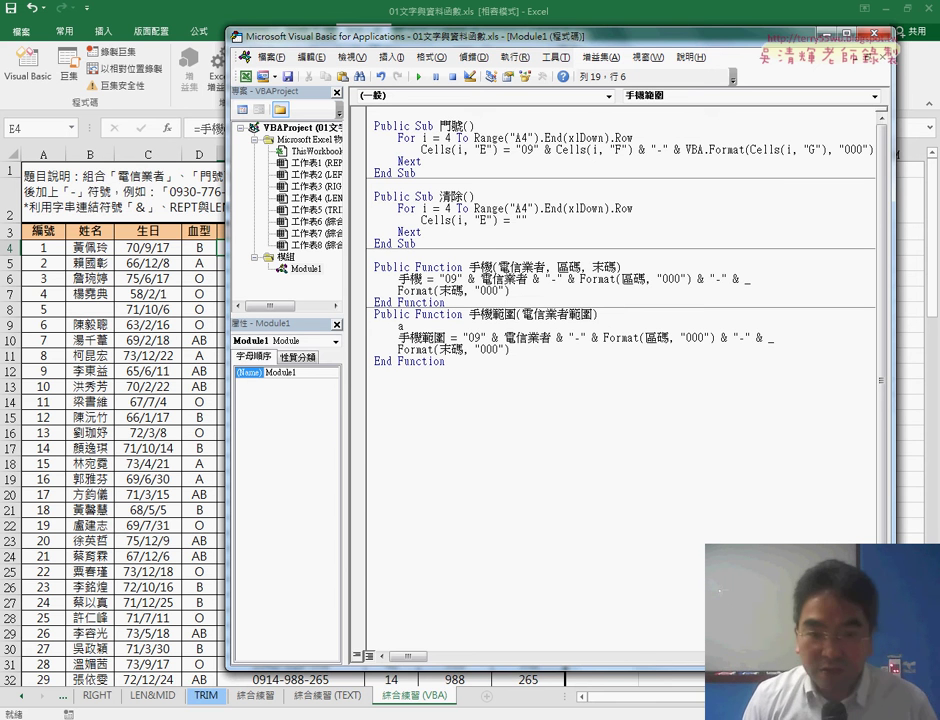
type("=")
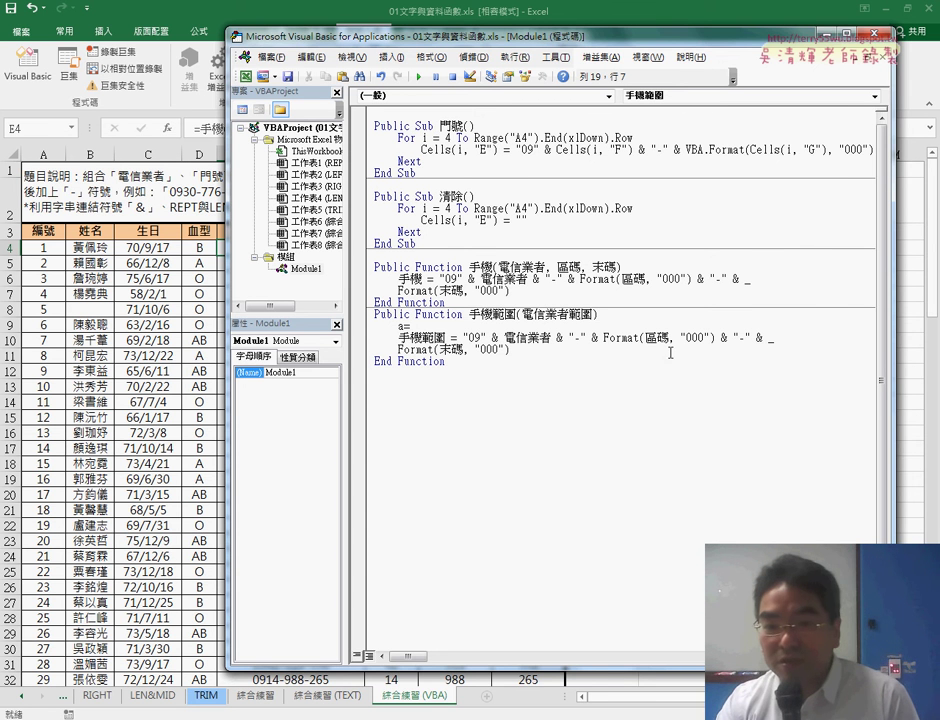
left_click(525, 318)
key("Return")
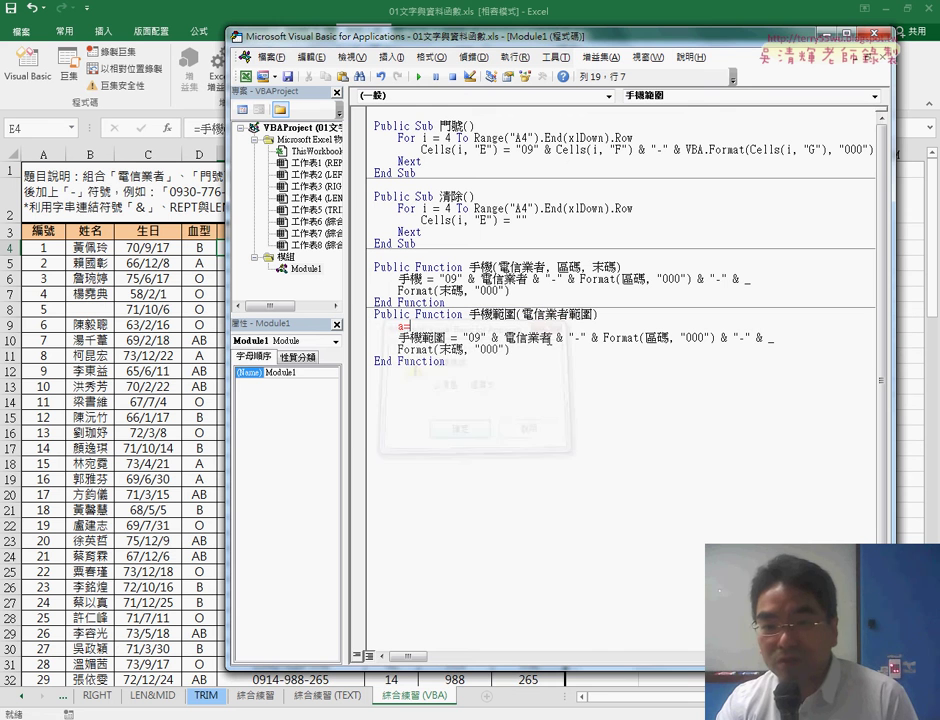
key("shift+Right")
key("shift+Right")
key("shift+Right")
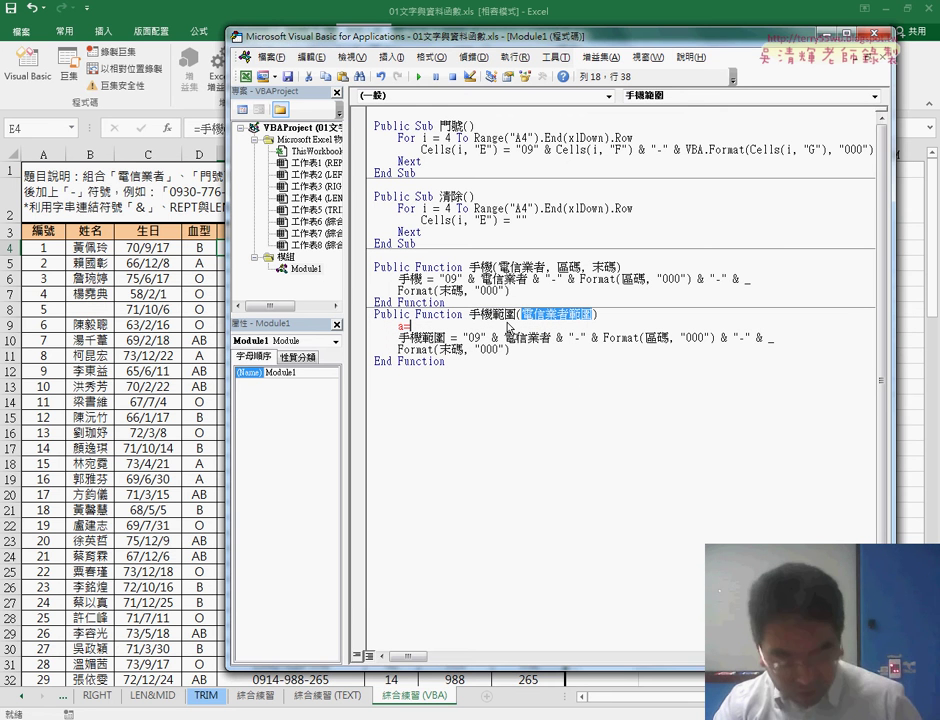
key("ctrl+c")
left_click(462, 327)
key("ctrl+v")
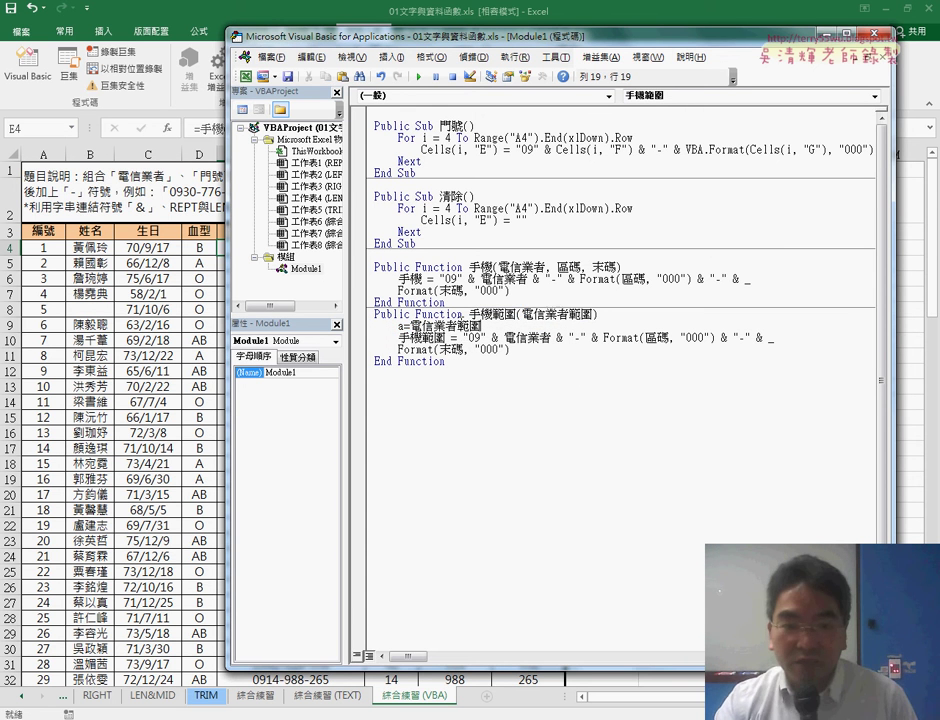
key("shift+Left")
key("shift+Left")
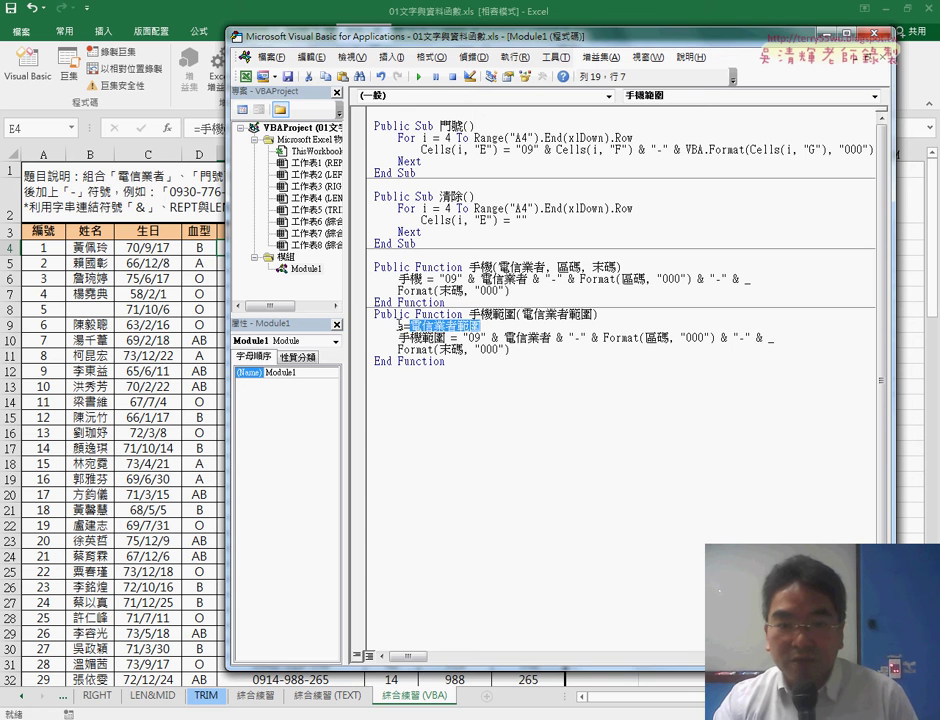
left_click(399, 326)
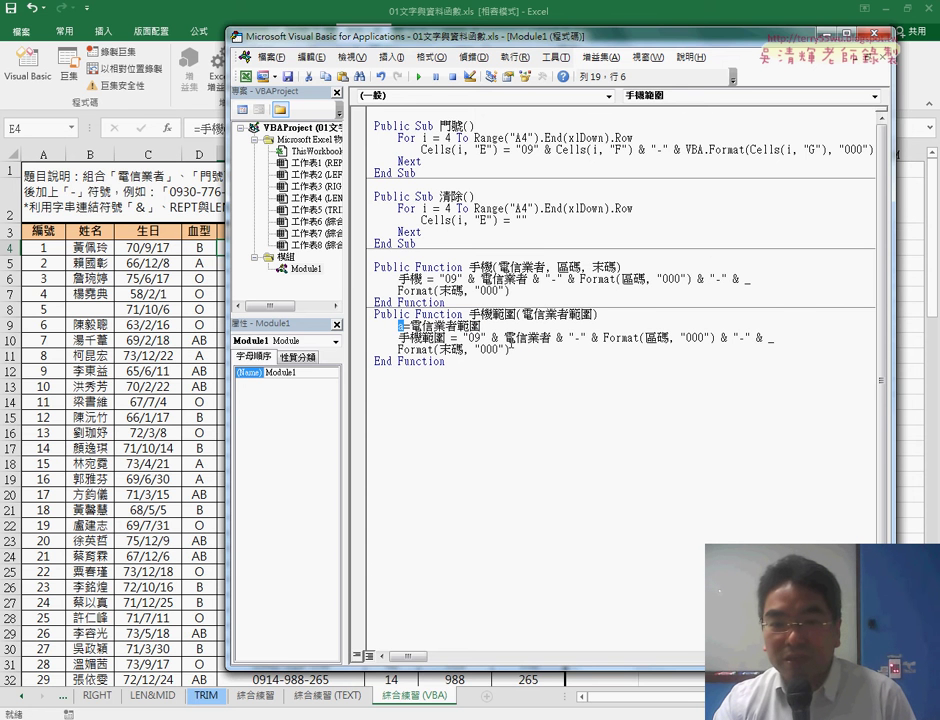
Replace 電信業者, 區碼 and 末碼 in the return expression with a(1,1), a(1,2) and a(1,3)
left_click_drag(504, 338, 541, 339)
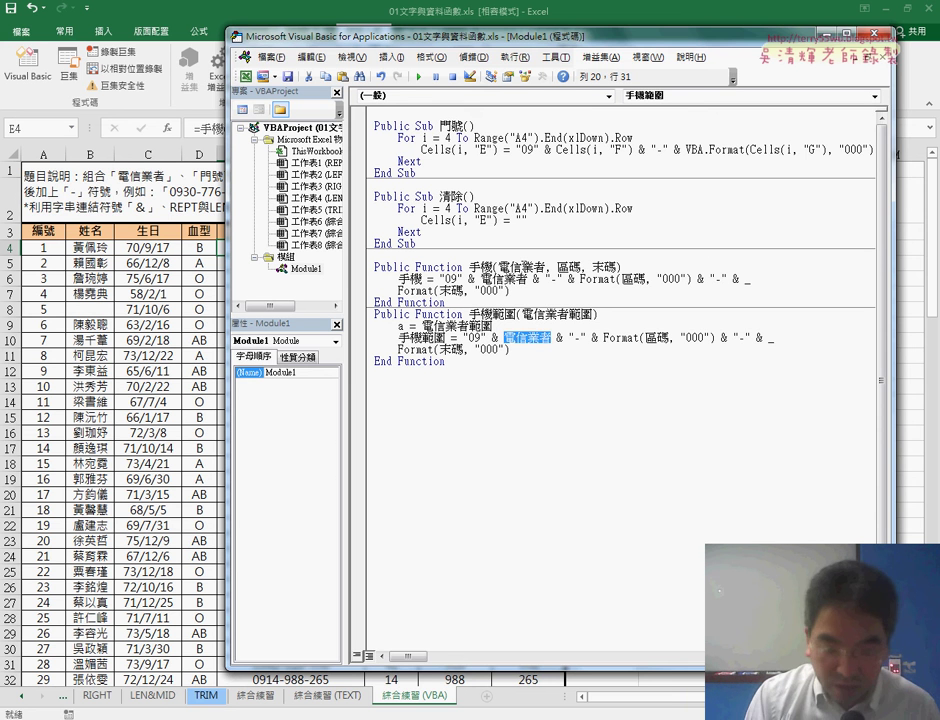
type("a(")
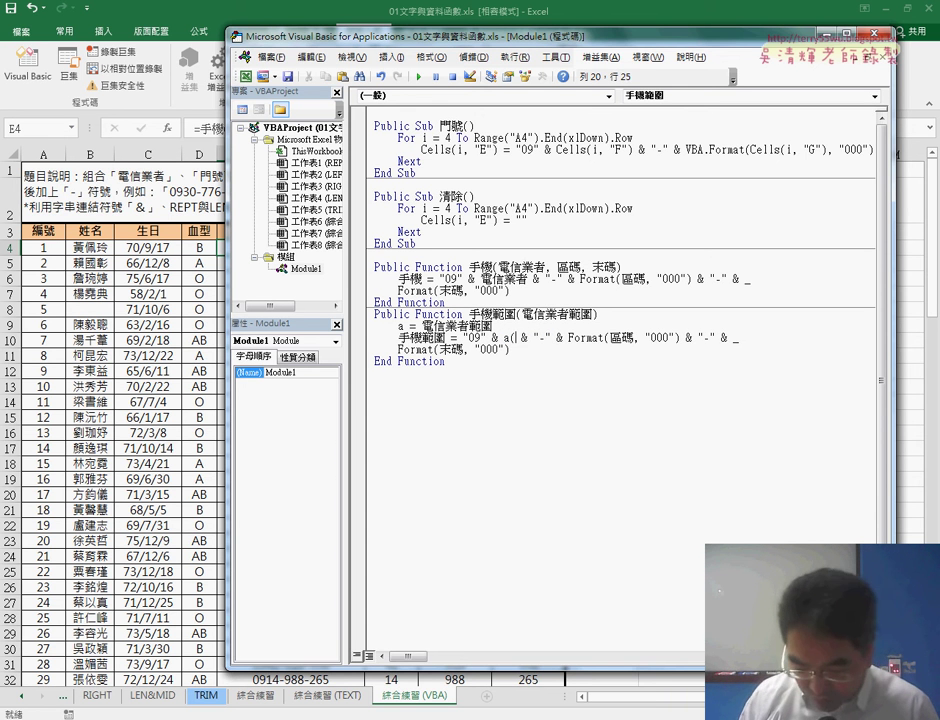
type("1,1")
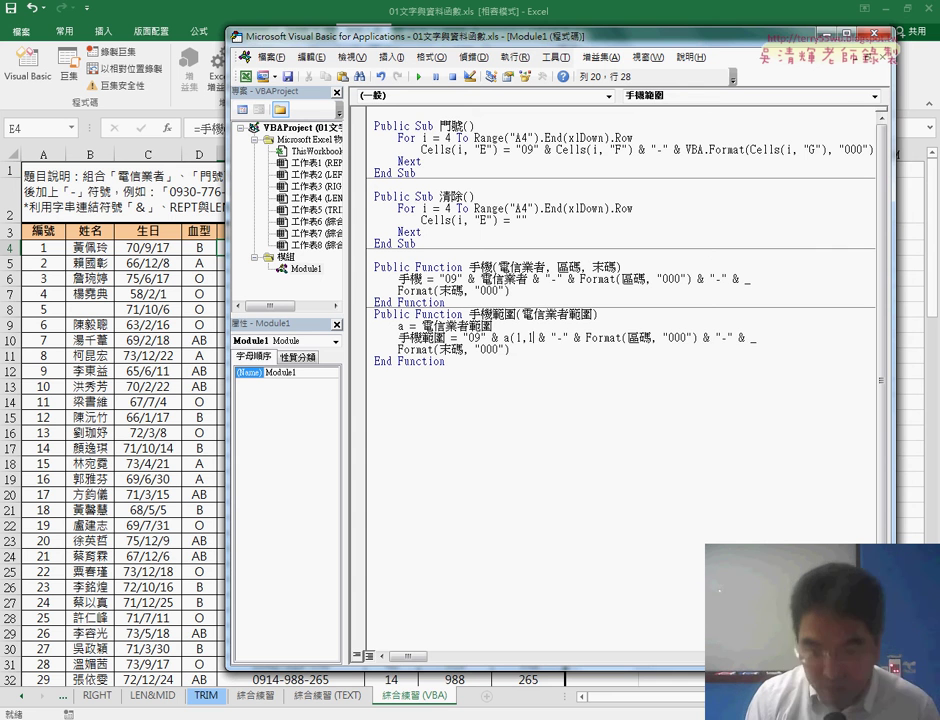
type(")")
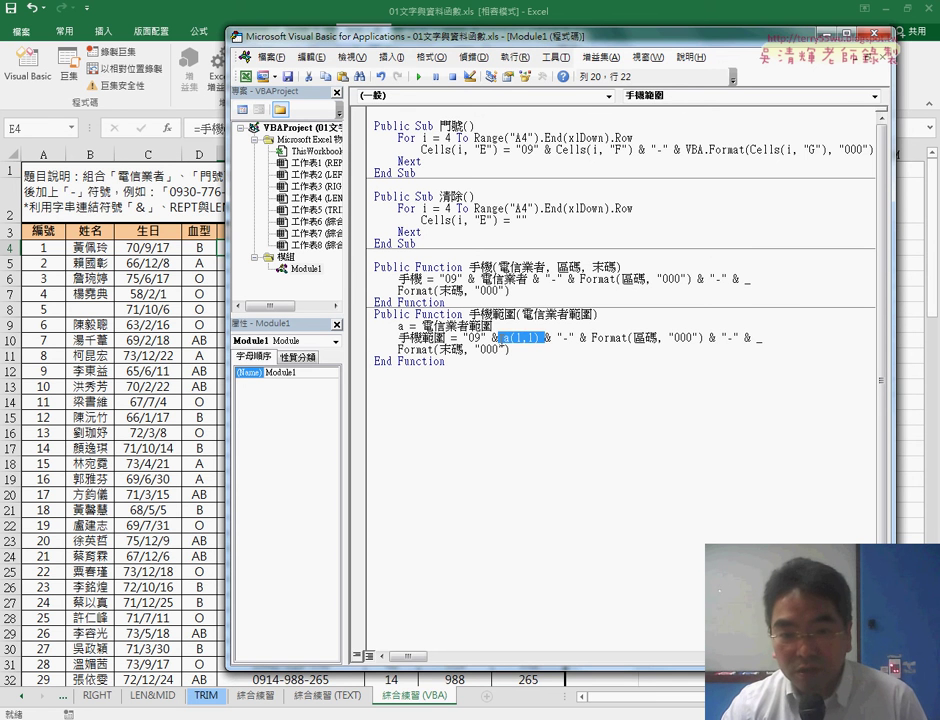
left_click_drag(503, 338, 540, 341)
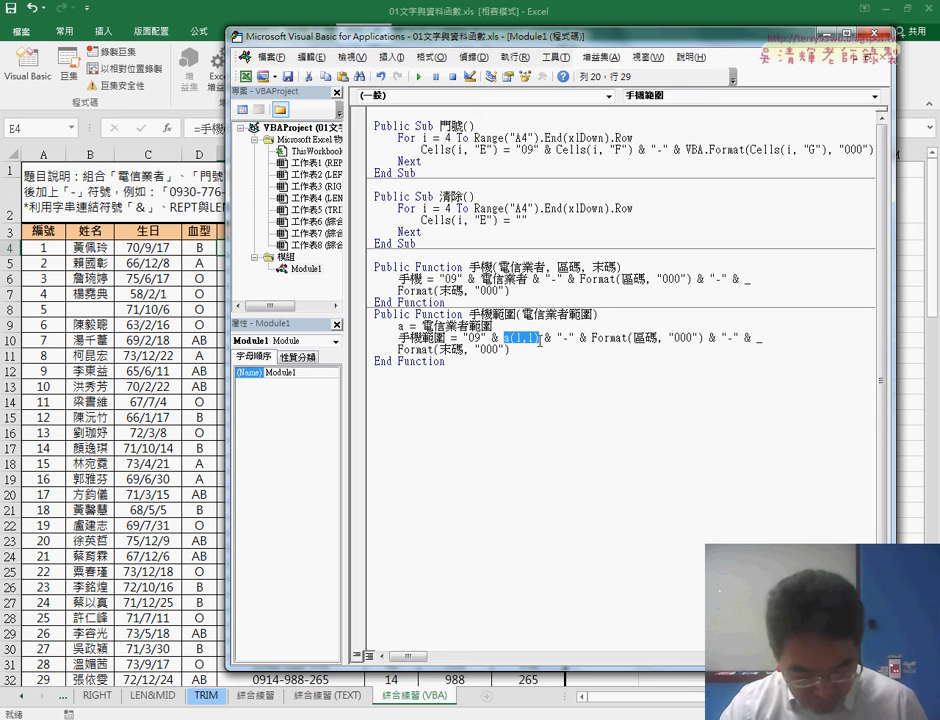
double_click(640, 339)
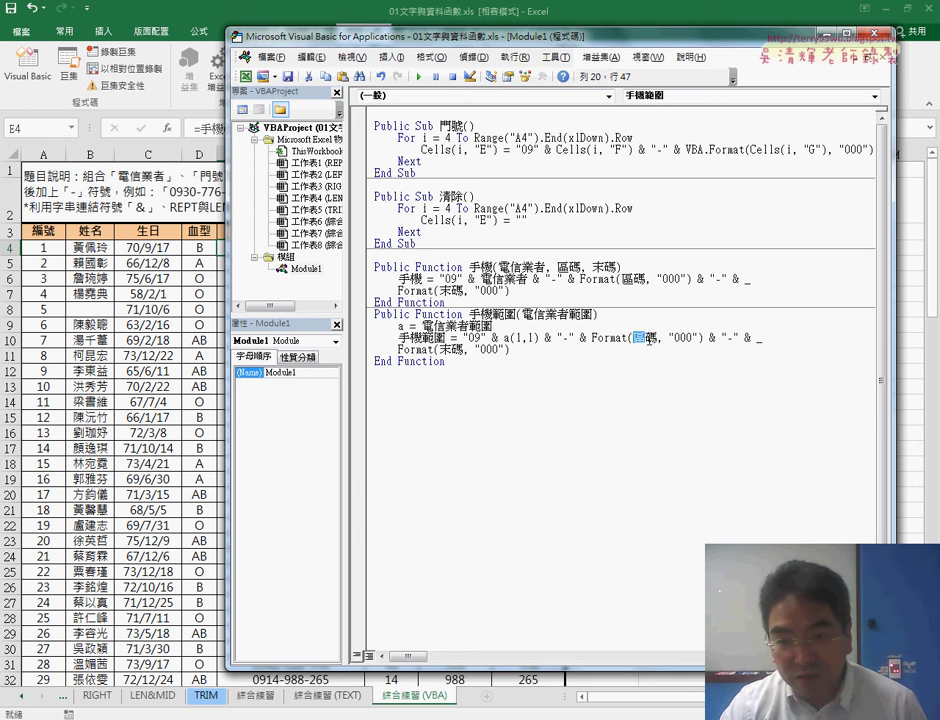
key("ctrl+v")
double_click(660, 339)
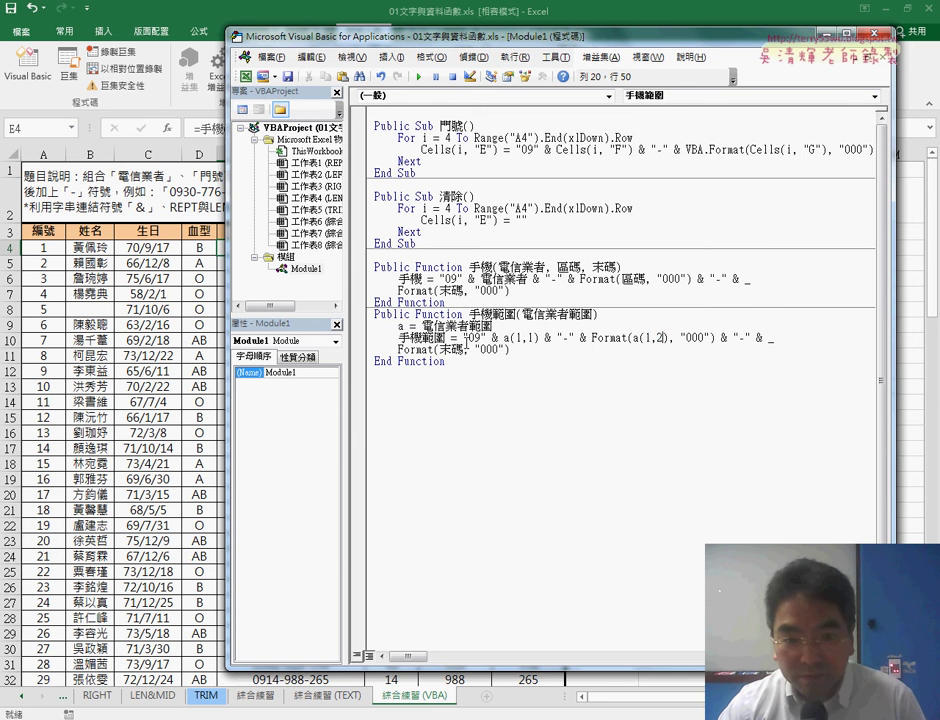
double_click(447, 350)
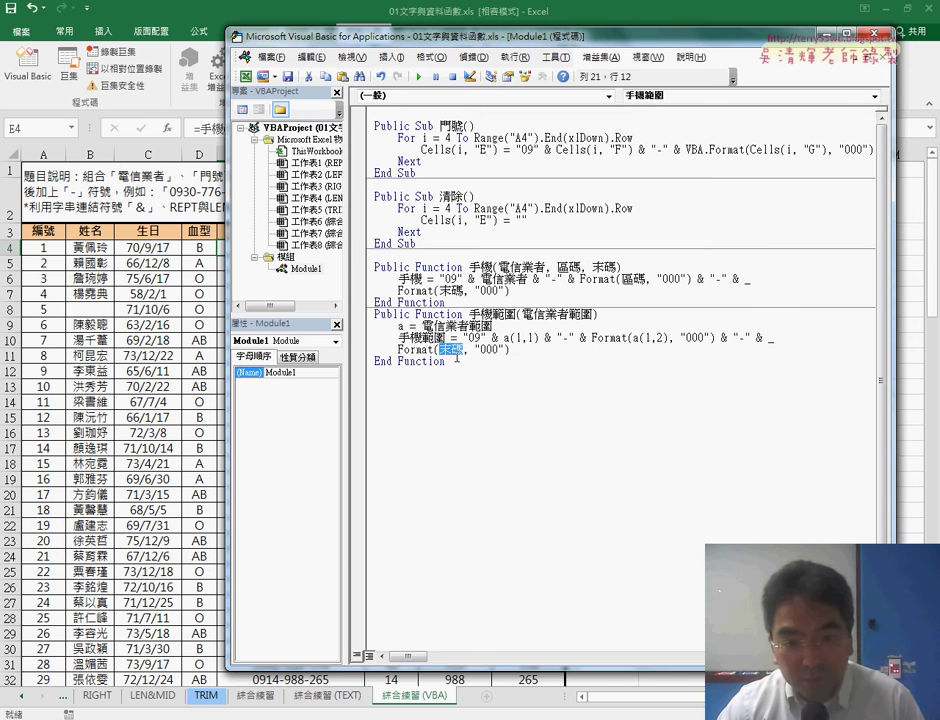
key("ctrl+v")
type("3")
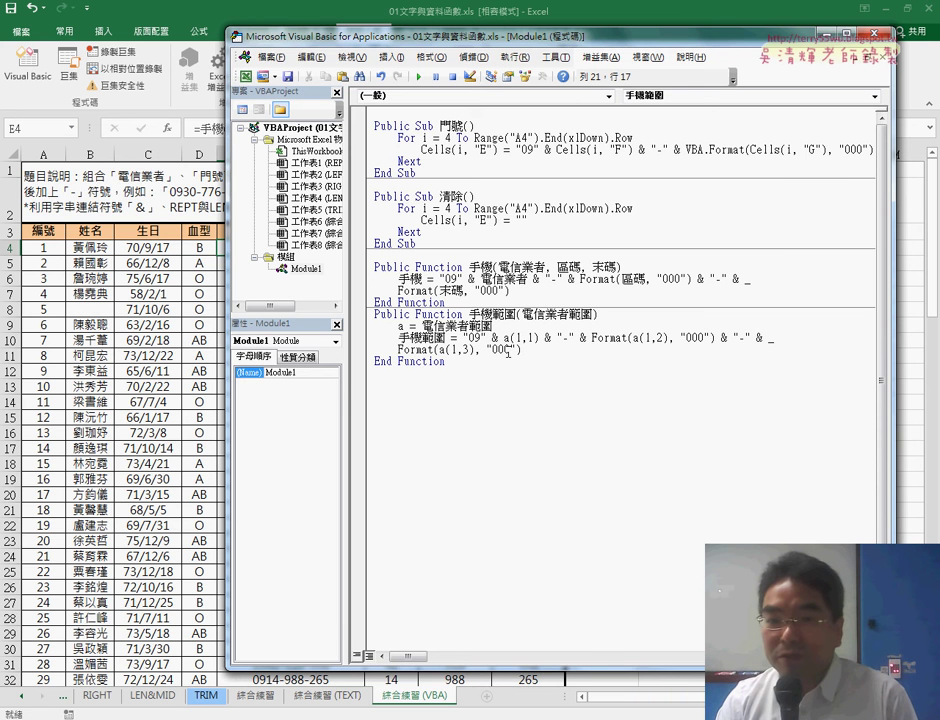
Highlight the 電信業者範圍 parameter, variable a, a(1,2) and a(1,3), then return to the worksheet
left_click_drag(617, 266, 511, 266)
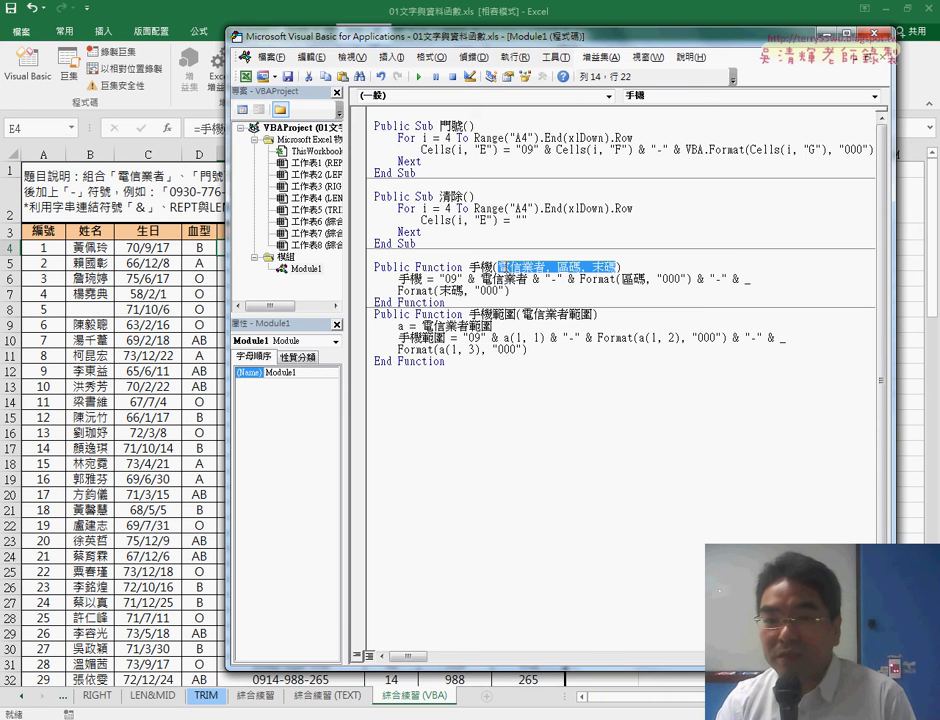
left_click_drag(592, 314, 514, 314)
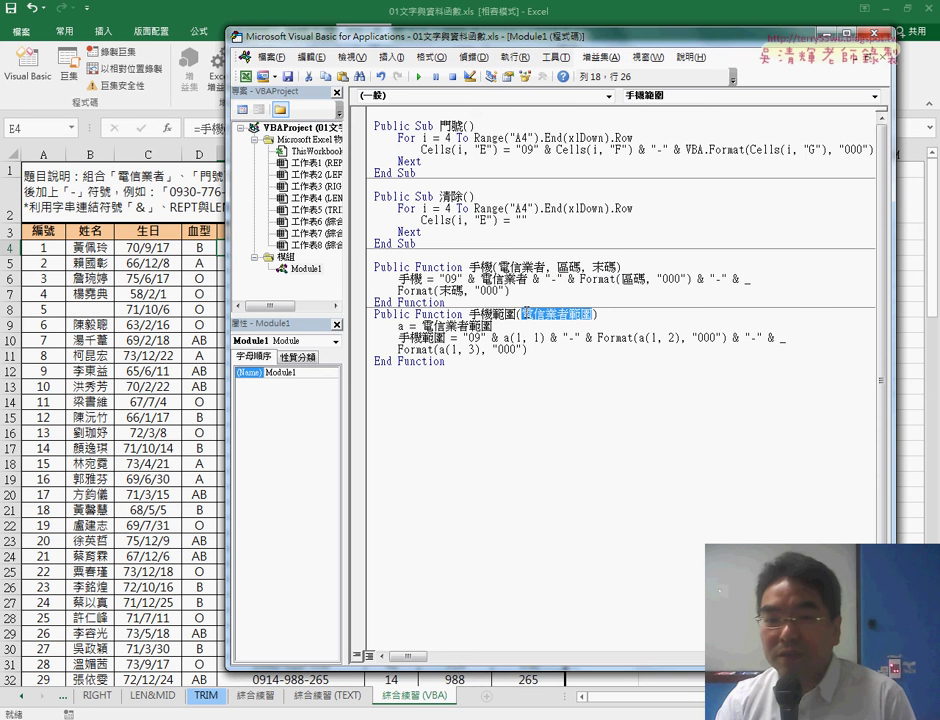
left_click_drag(407, 326, 398, 326)
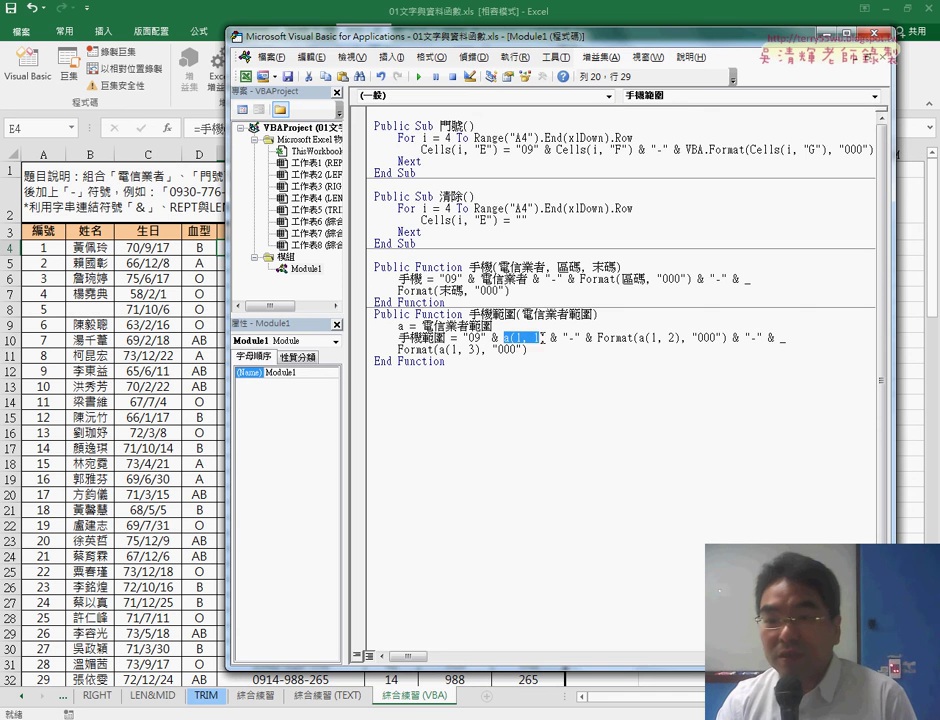
left_click_drag(639, 338, 677, 338)
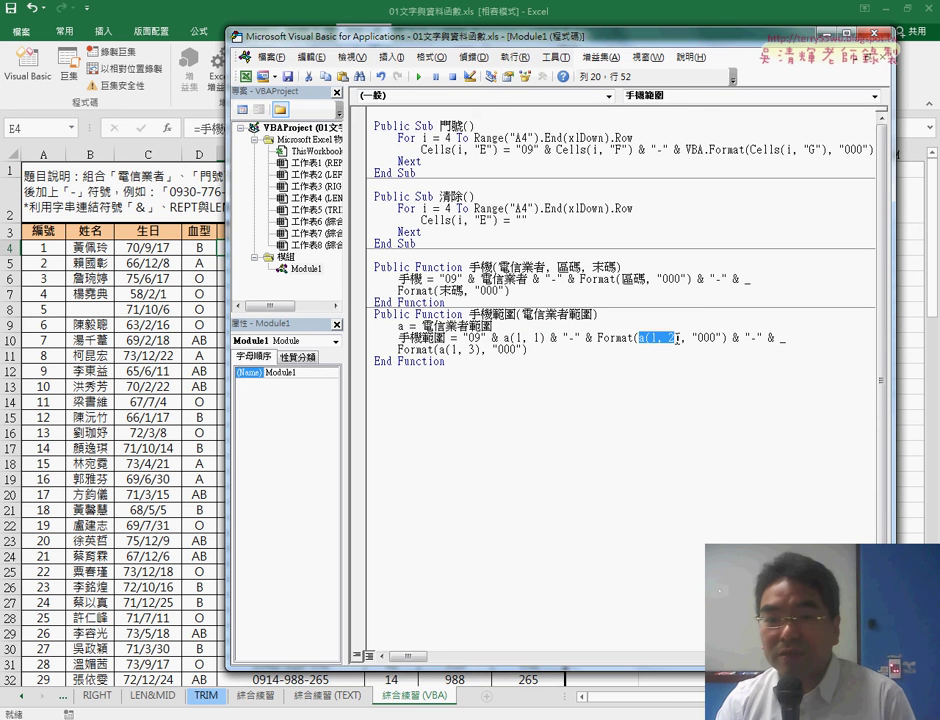
left_click_drag(438, 350, 483, 350)
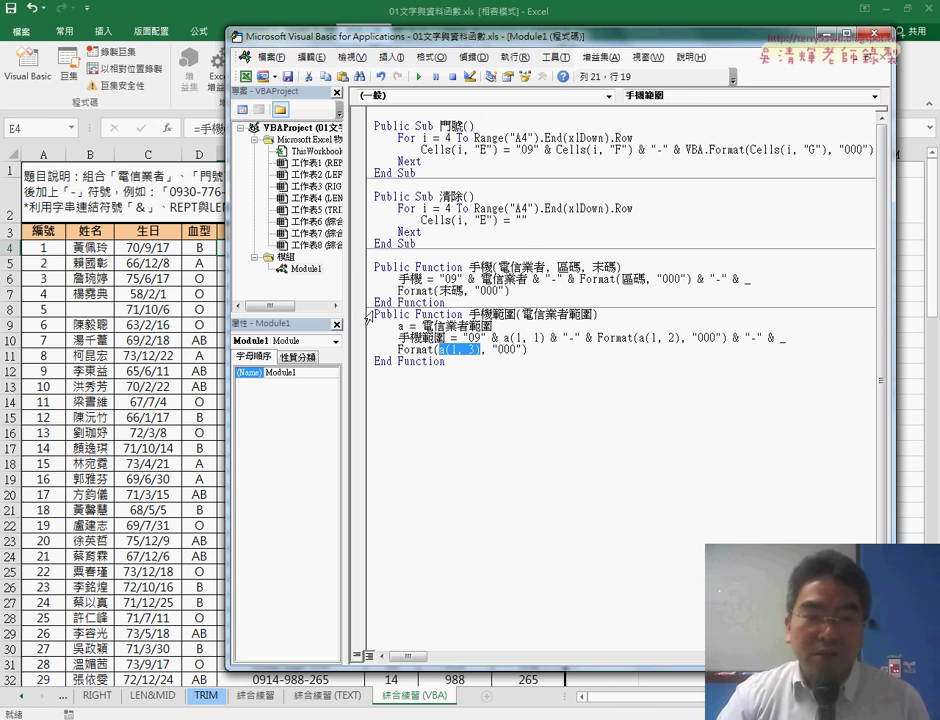
left_click(211, 258)
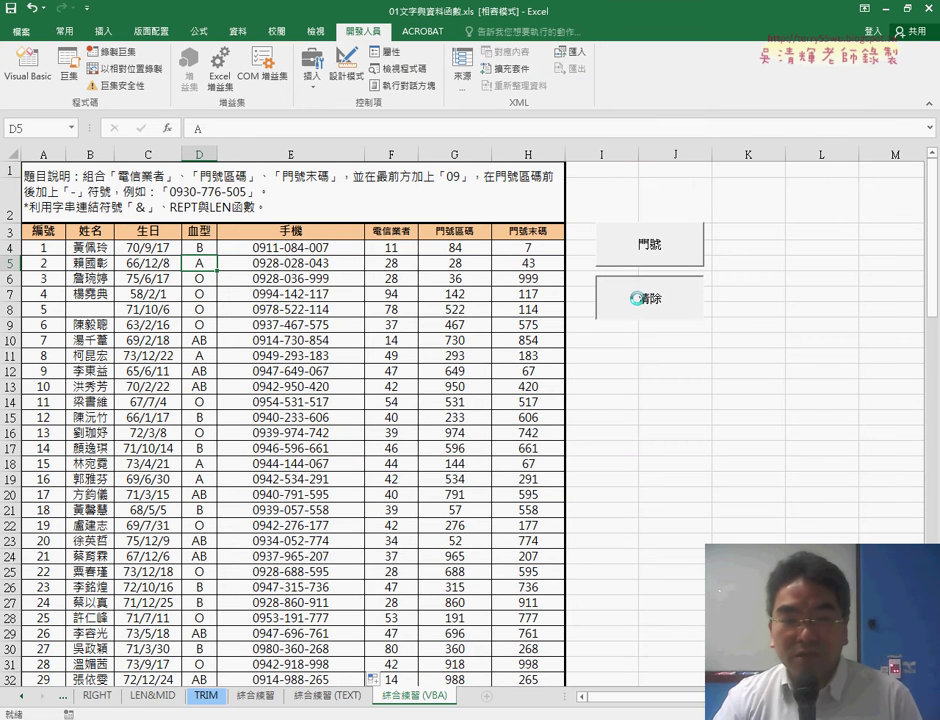
left_click(329, 249)
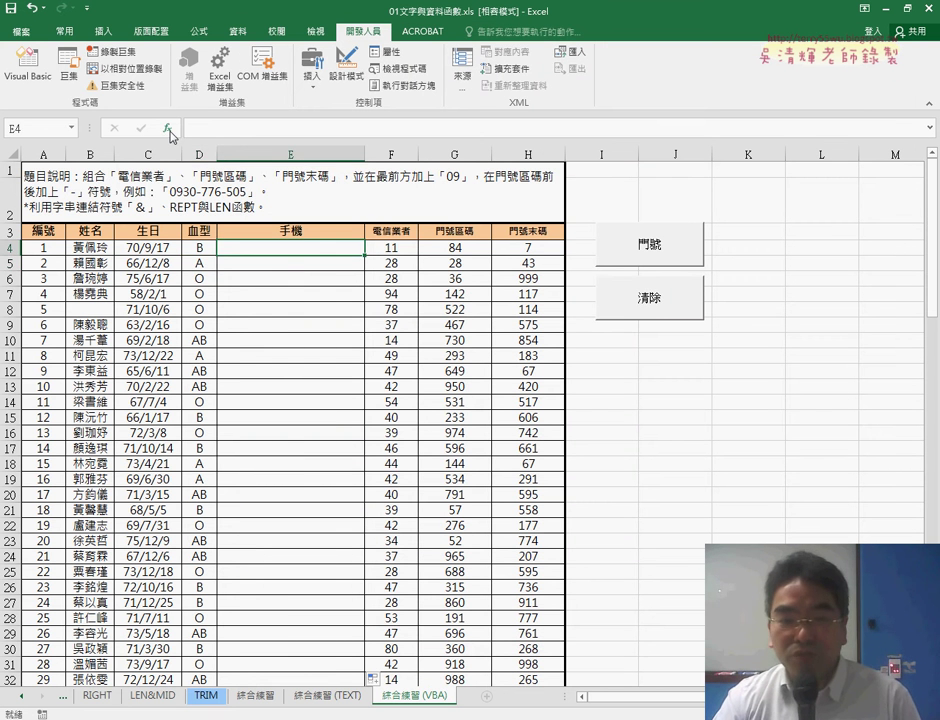
left_click(168, 129)
left_click(390, 396)
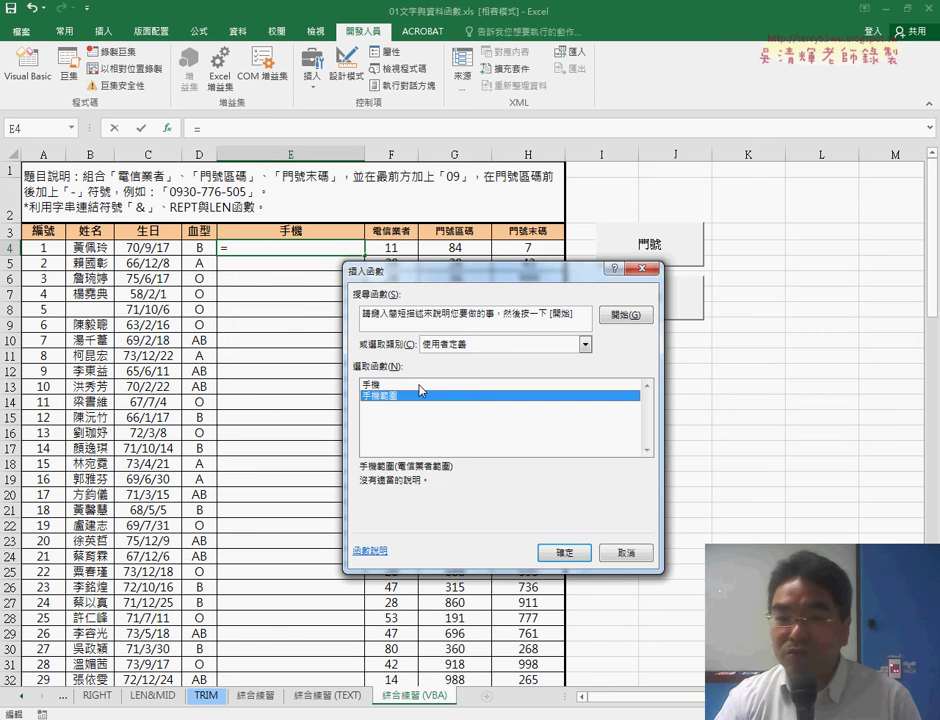
left_click(565, 552)
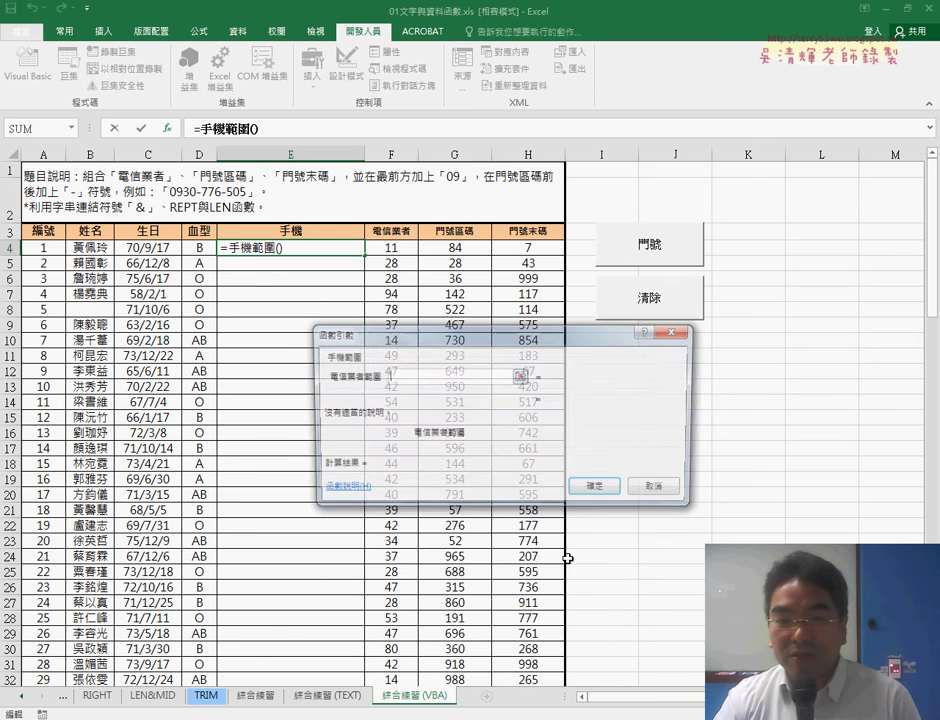
left_click_drag(394, 249, 537, 249)
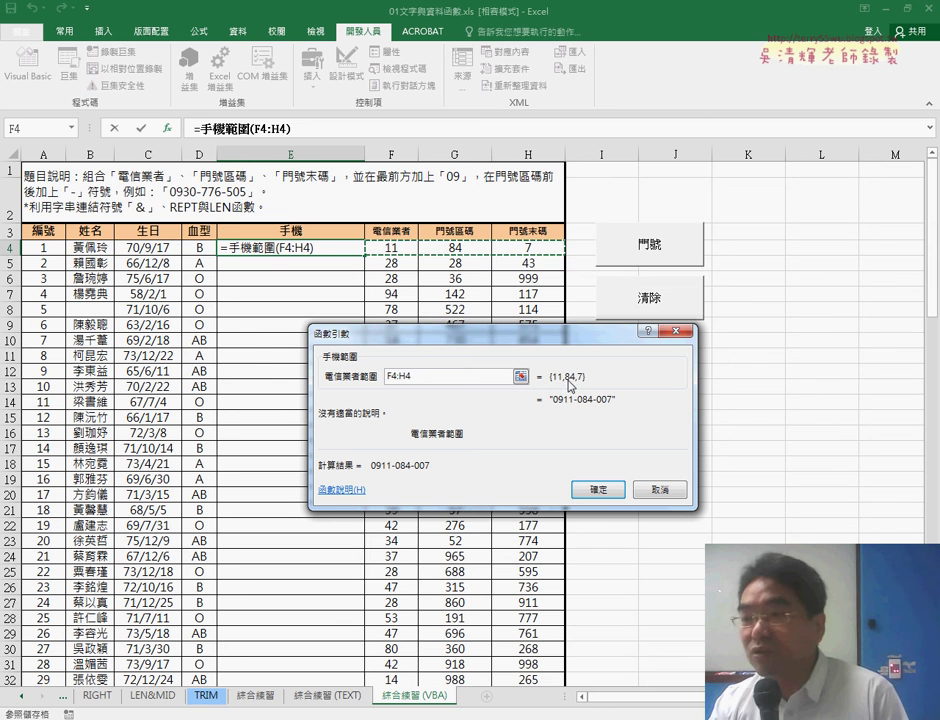
left_click(613, 494)
Confirm the 手機範圍 formula in E4, fill it down column E, and review its arguments
left_click(613, 494)
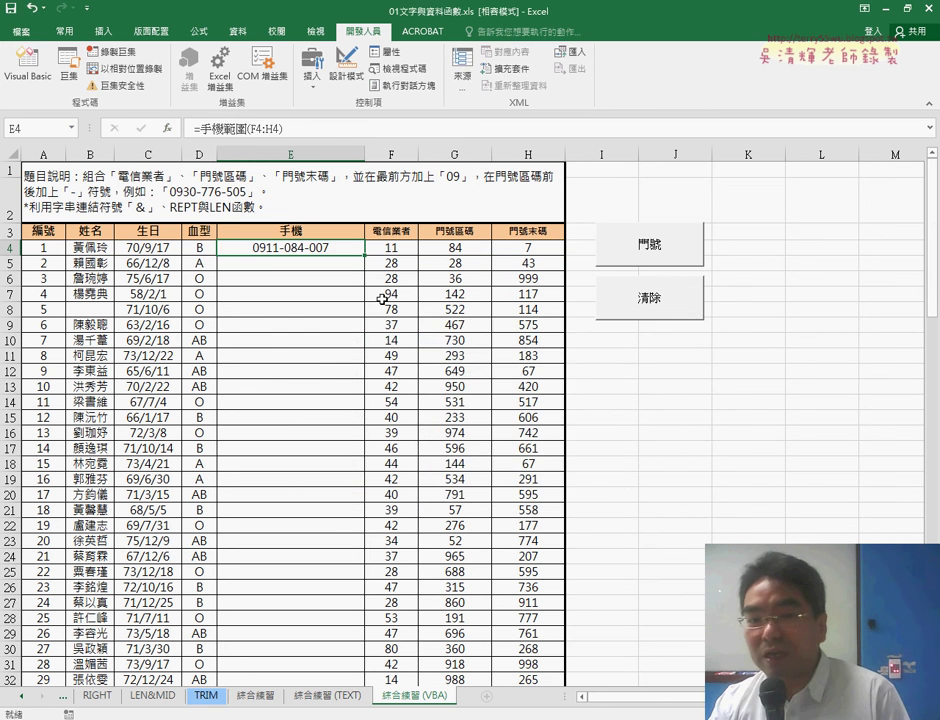
double_click(365, 256)
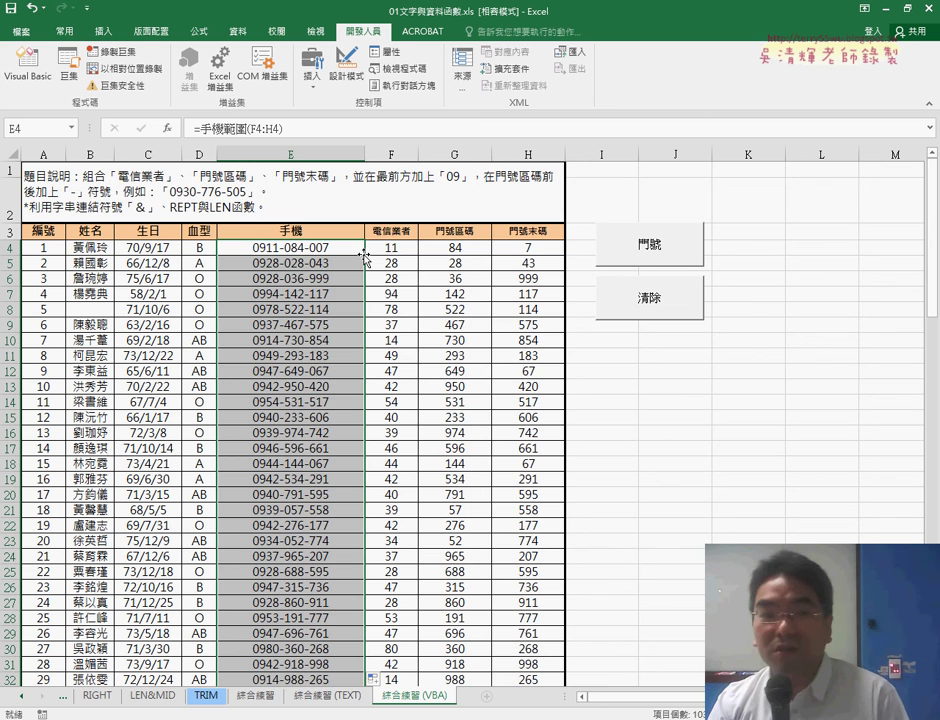
left_click(307, 246)
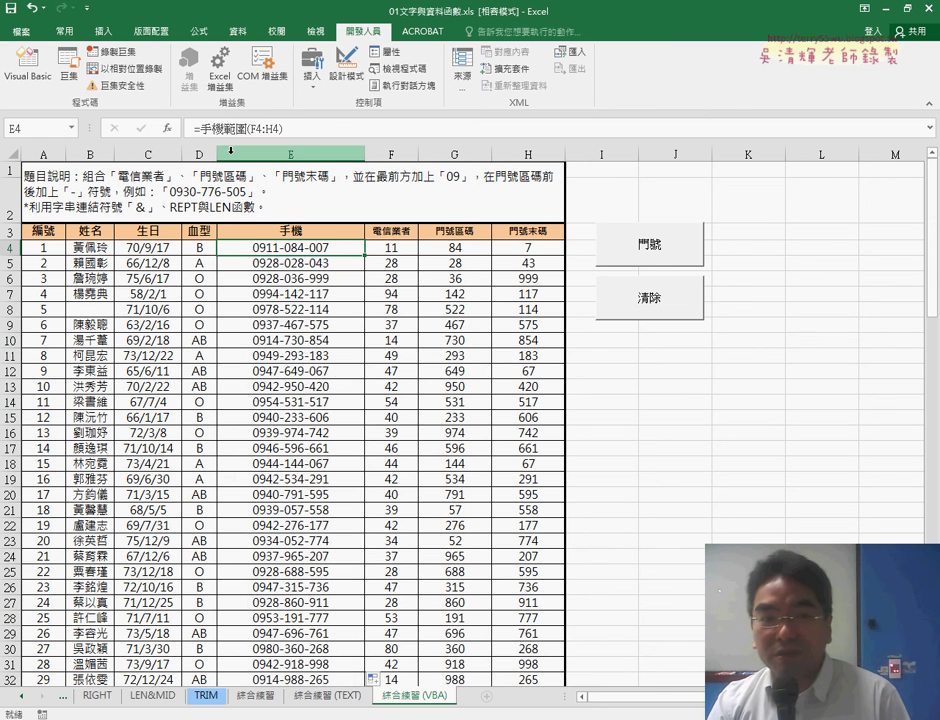
left_click(196, 130)
left_click(168, 130)
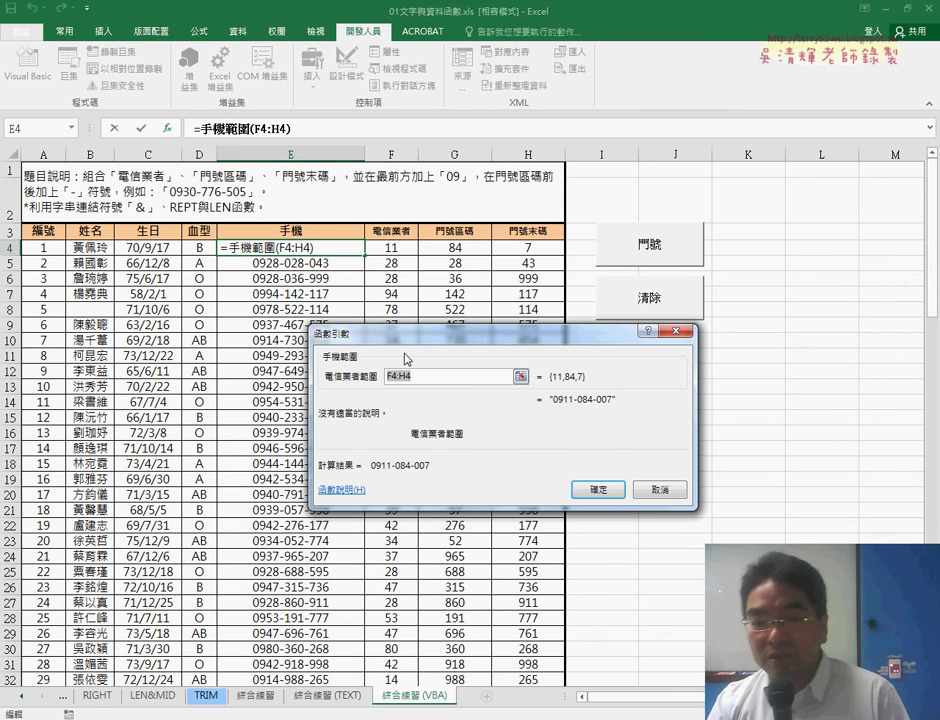
left_click(597, 489)
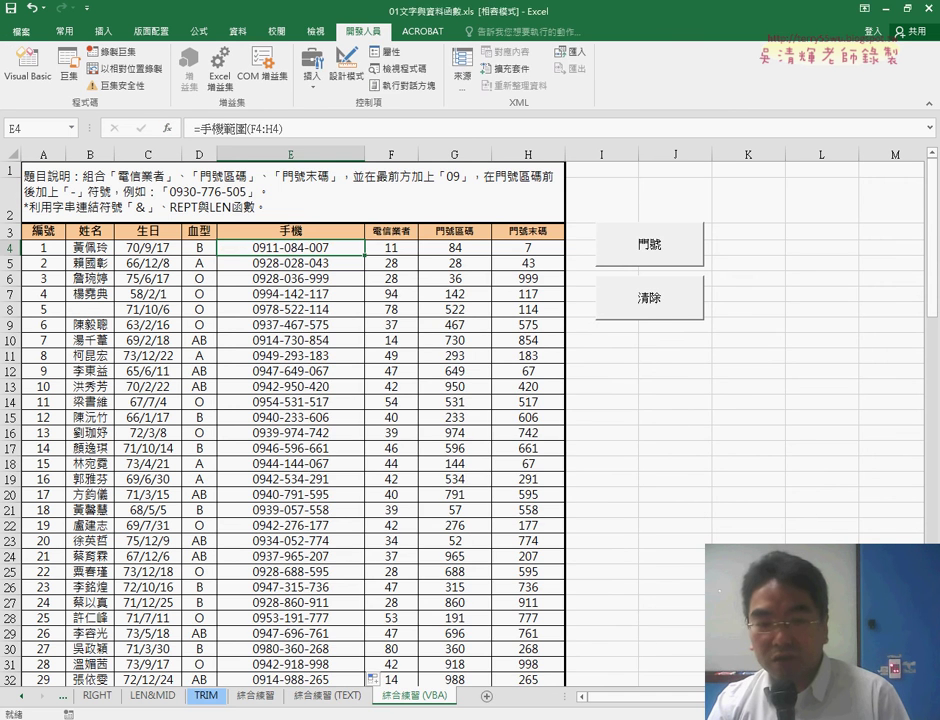
Switch to the browser and open the 01_文字與資料函數程式碼 notes document from Google Drive
left_click(417, 690)
left_click(565, 359)
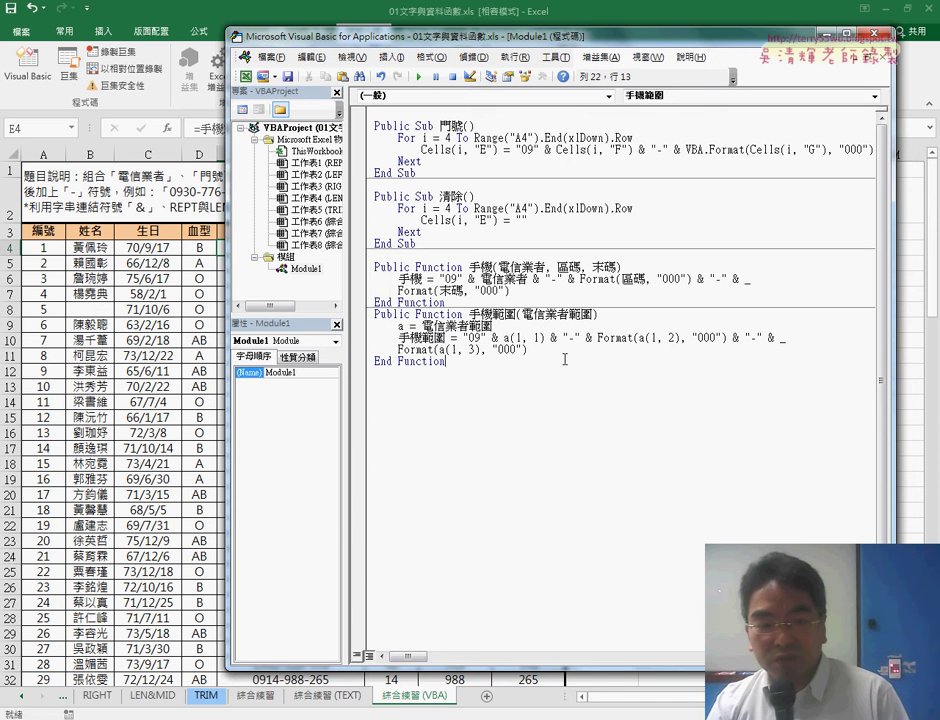
mouse_move(110, 715)
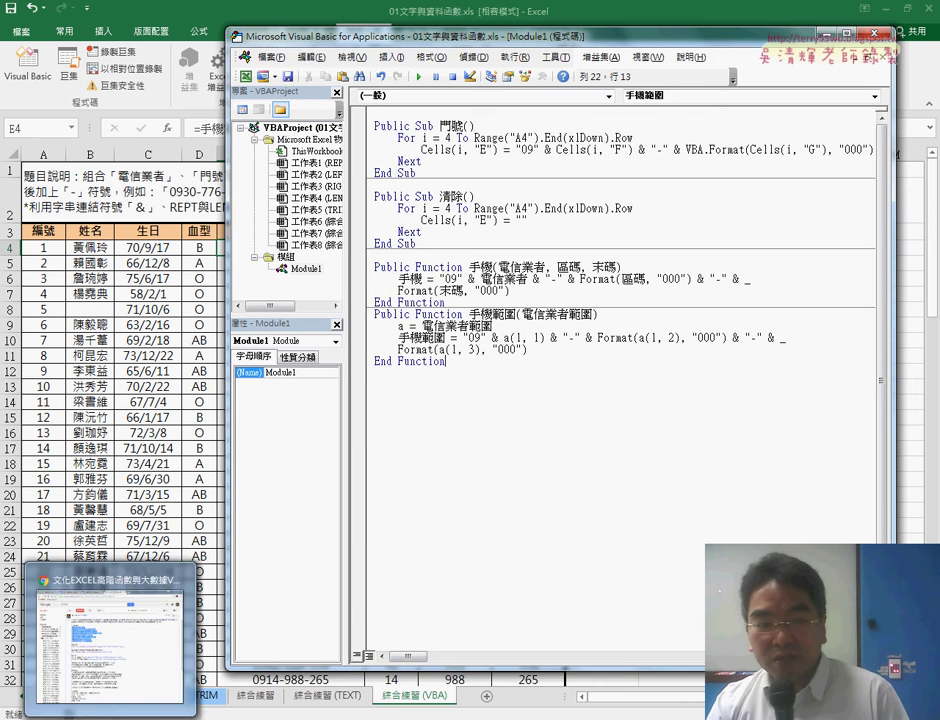
left_click(110, 640)
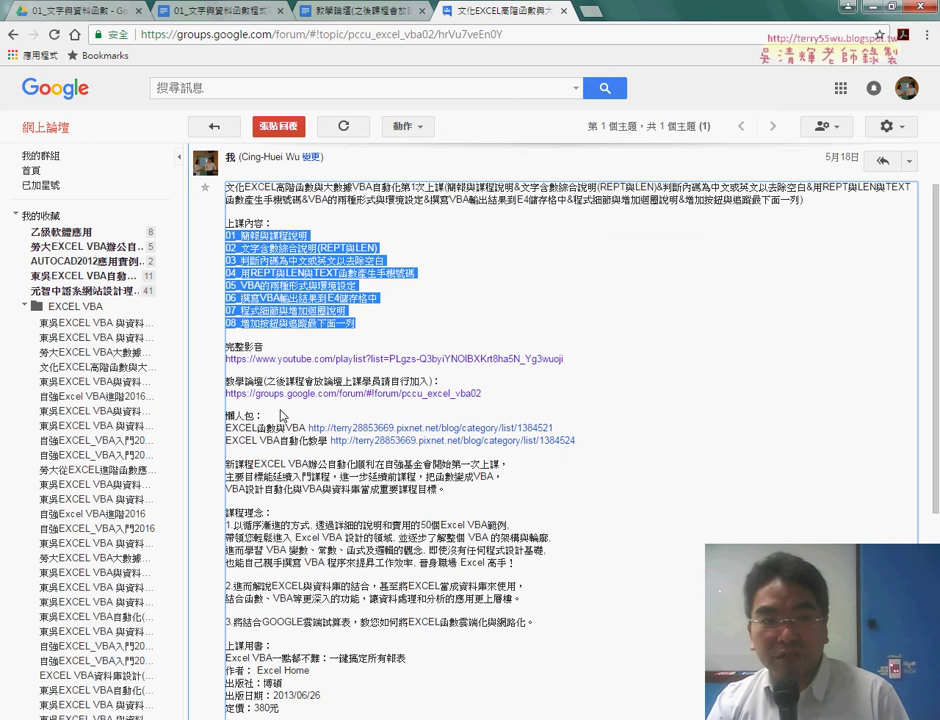
left_click(88, 12)
left_click(272, 235)
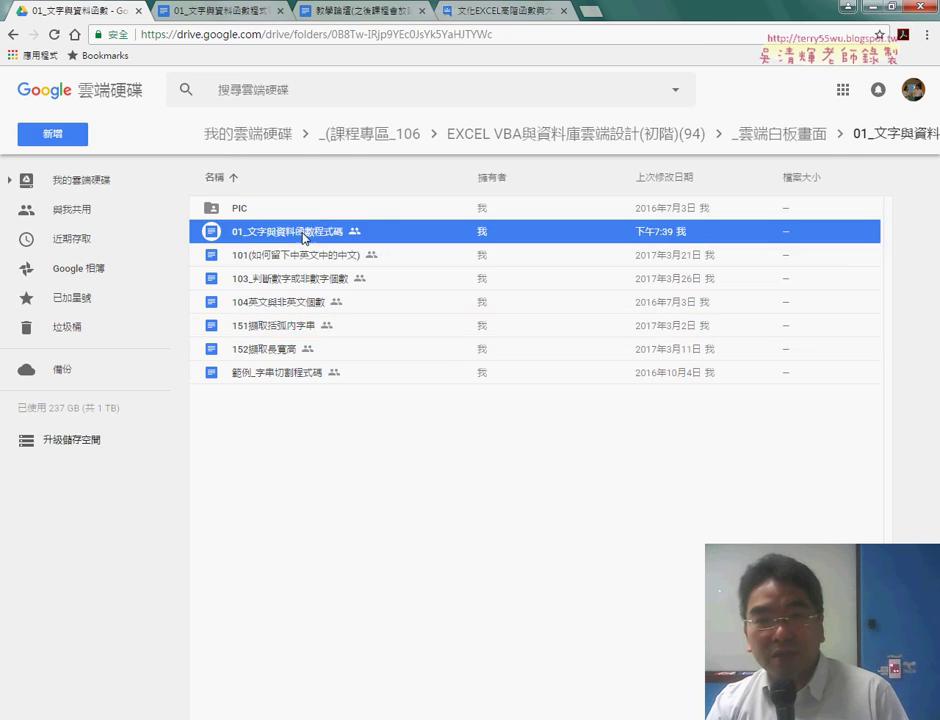
left_click(230, 11)
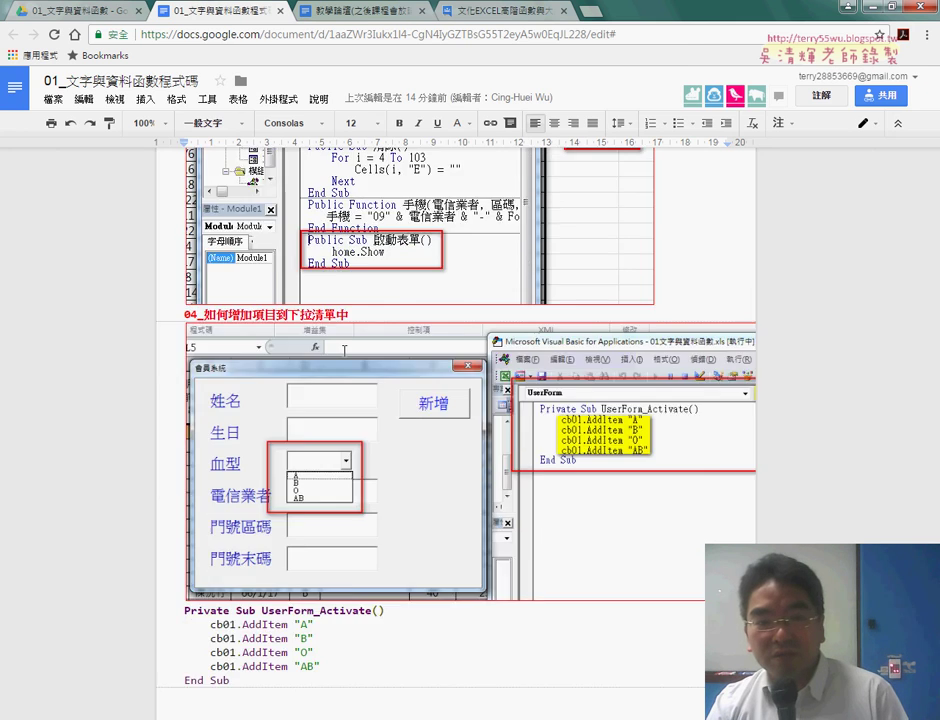
Scroll up to the saved code and highlight the 手機 block, then the whole 手機範圍 block
scroll(346, 351, "up", 4)
scroll(346, 351, "up", 3)
scroll(346, 351, "up", 5)
scroll(346, 351, "up", 5)
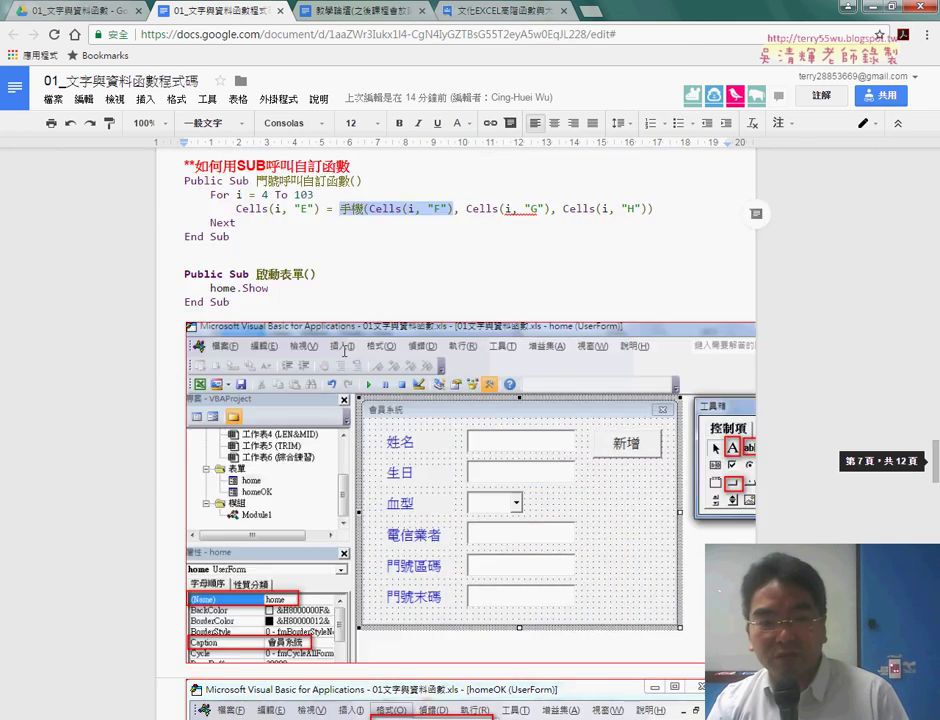
scroll(345, 351, "up", 5)
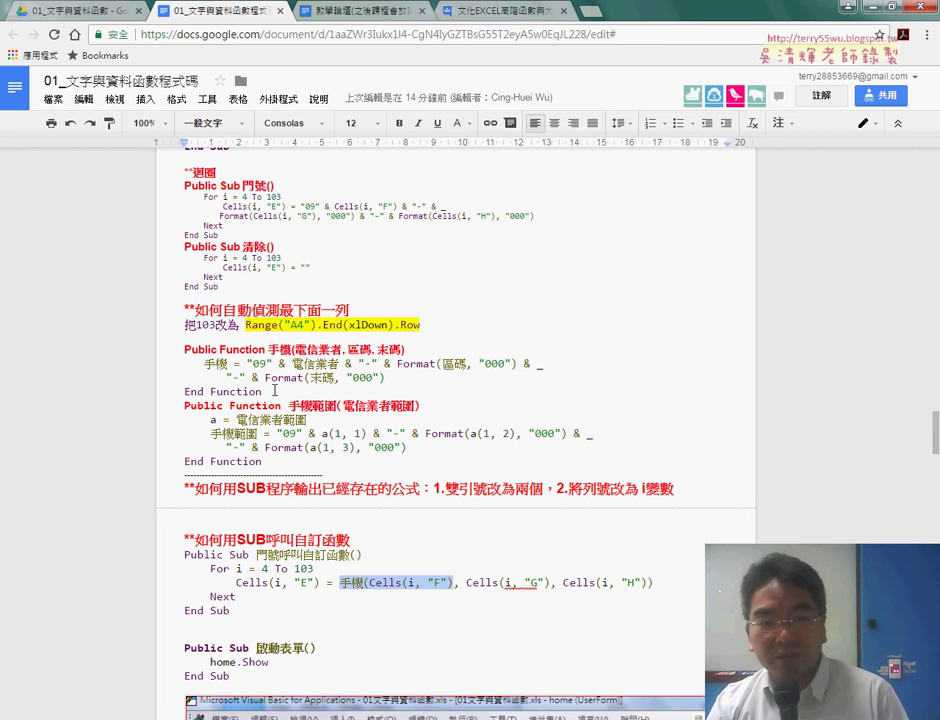
left_click_drag(275, 390, 184, 352)
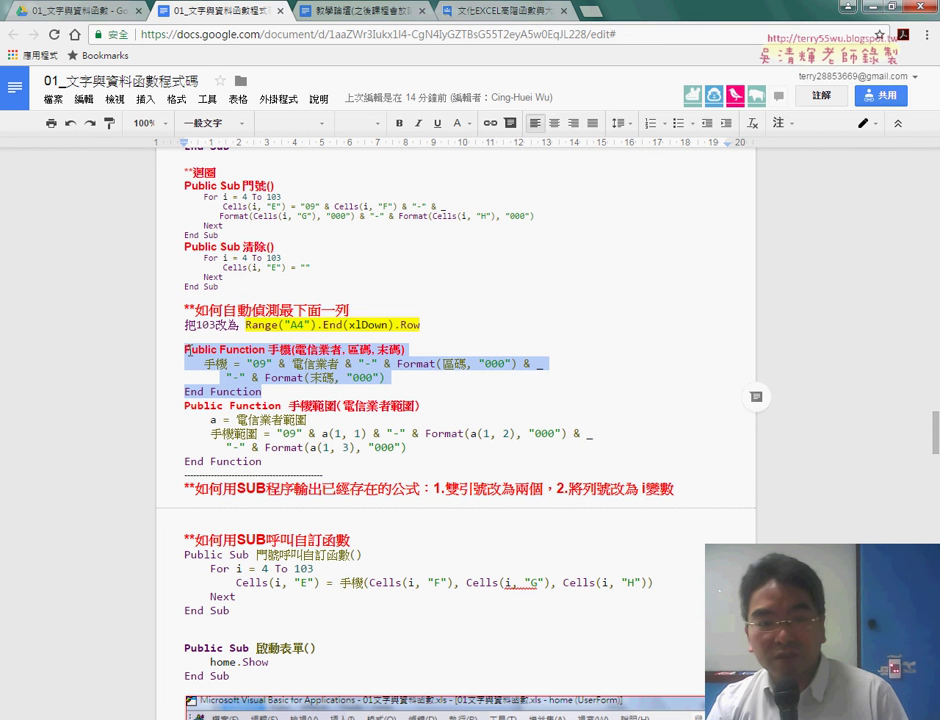
left_click_drag(263, 462, 184, 406)
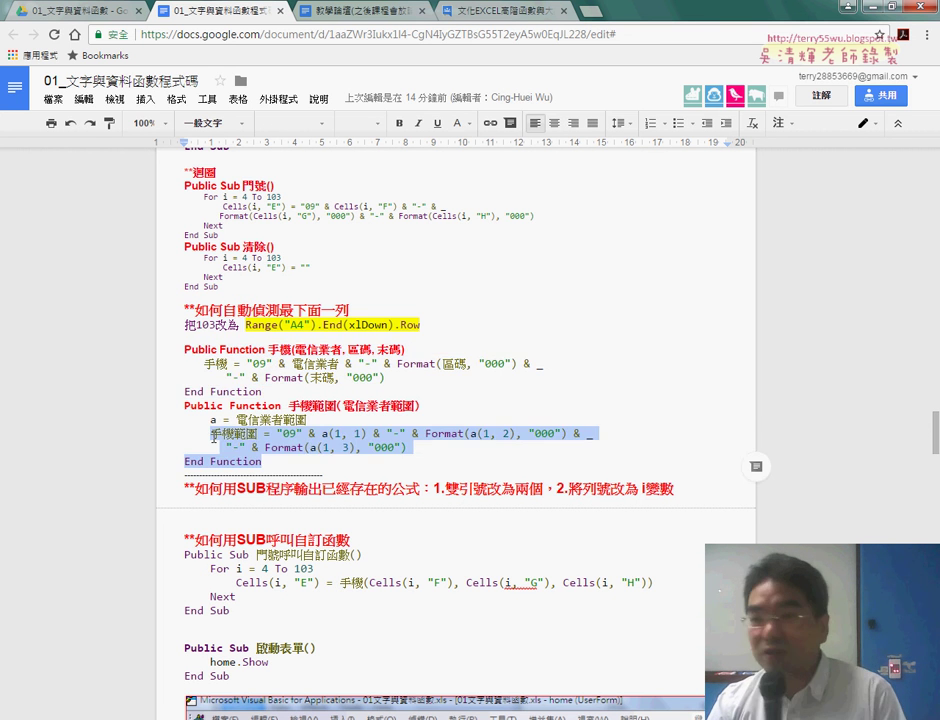